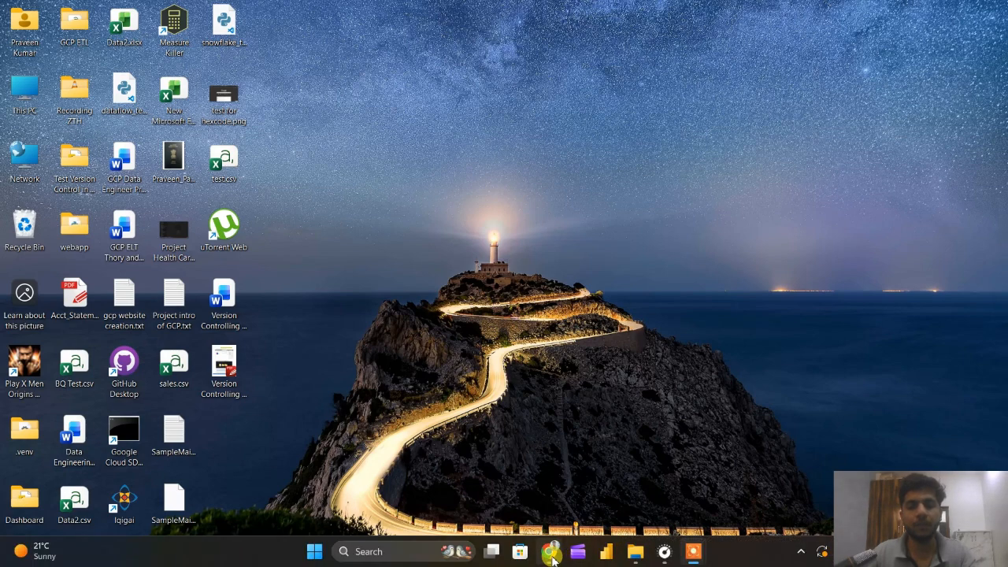
Switch to Chrome, search for "tableau" and open the Tableau Public Discover page.
{"action": "left_click", "coordinate": [551, 554]}
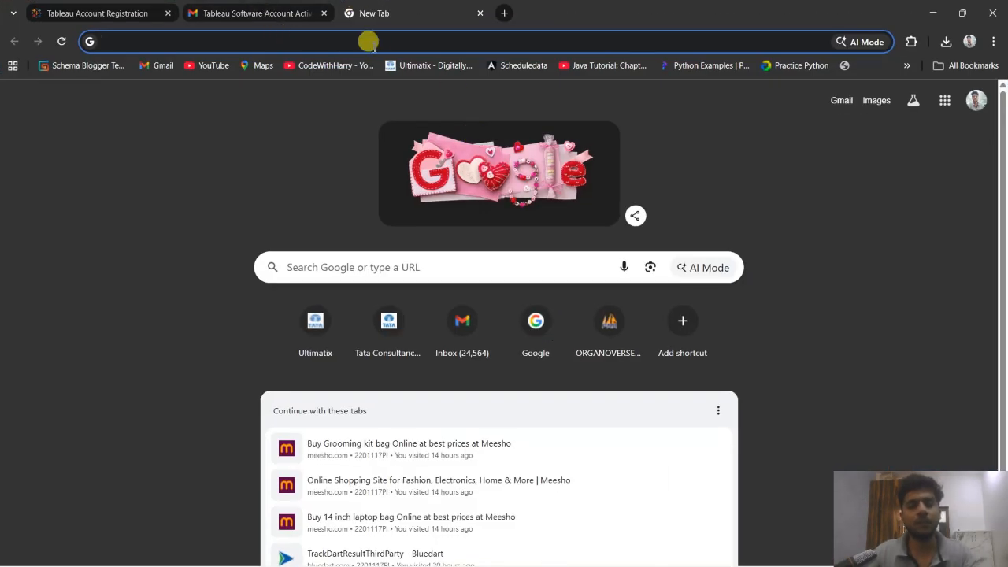
{"action": "left_click", "coordinate": [368, 41]}
{"action": "type", "text": "tabl"}
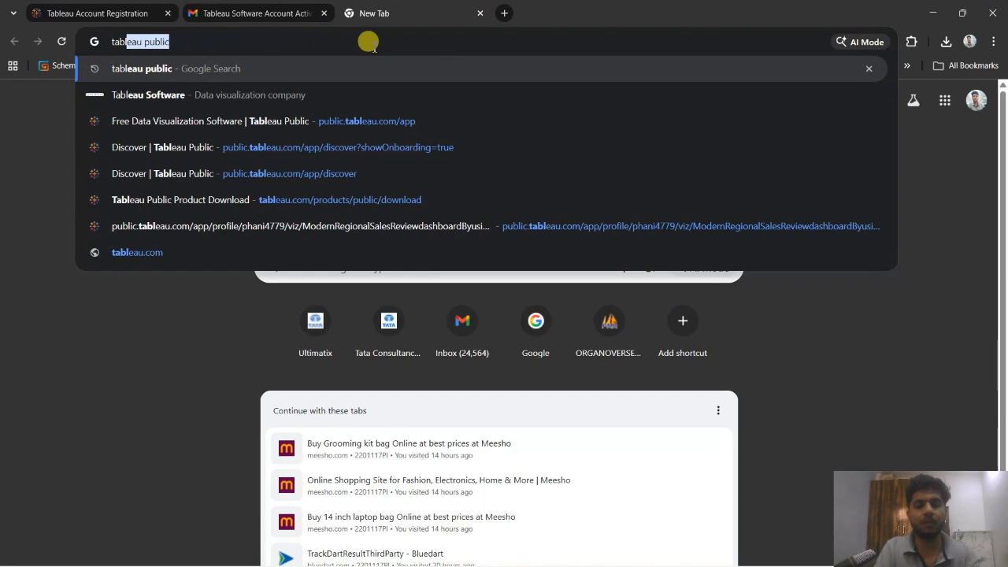
{"action": "type", "text": "eau"}
{"action": "key", "text": "Return"}
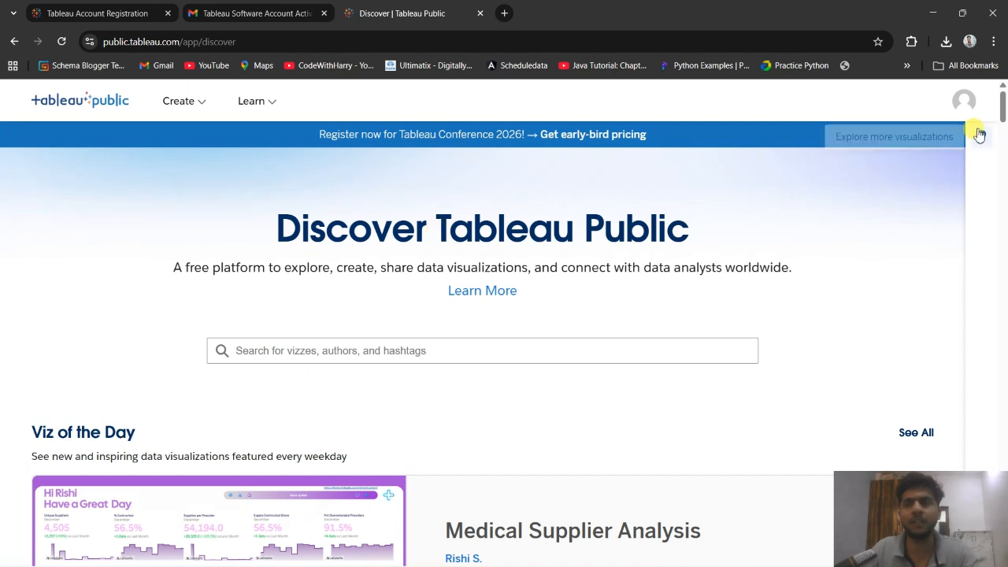
Sign out of Tableau Public and review the fields and password rules on the new-account registration form.
{"action": "left_click", "coordinate": [963, 101]}
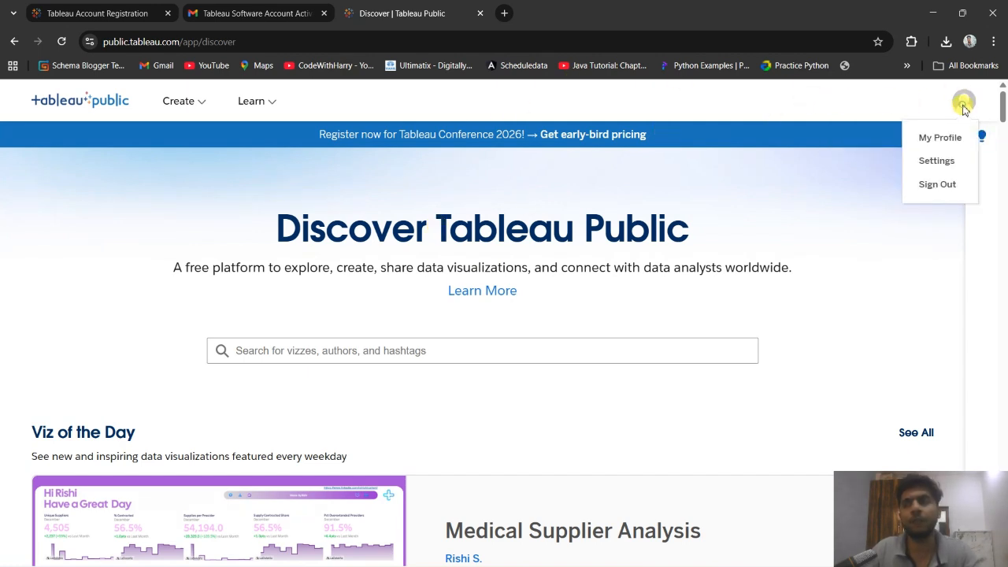
{"action": "left_click", "coordinate": [937, 189]}
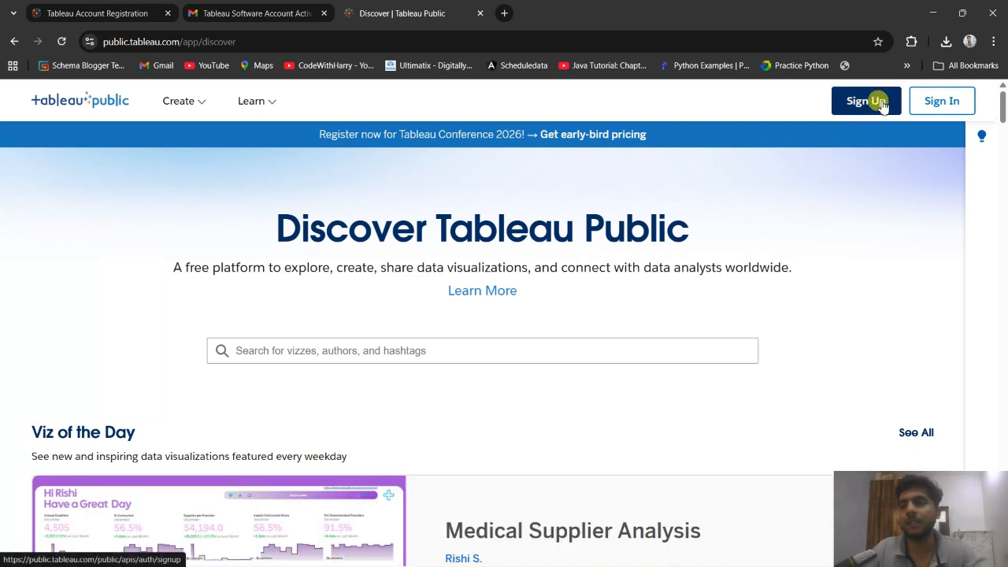
{"action": "left_click", "coordinate": [880, 107]}
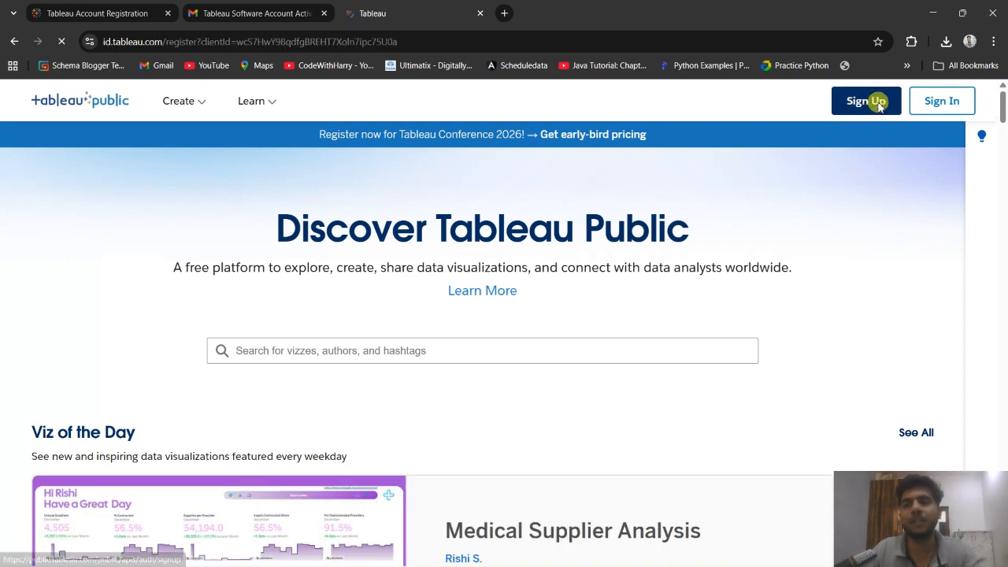
{"action": "scroll", "coordinate": [384, 315], "scroll_direction": "down", "scroll_amount": 2}
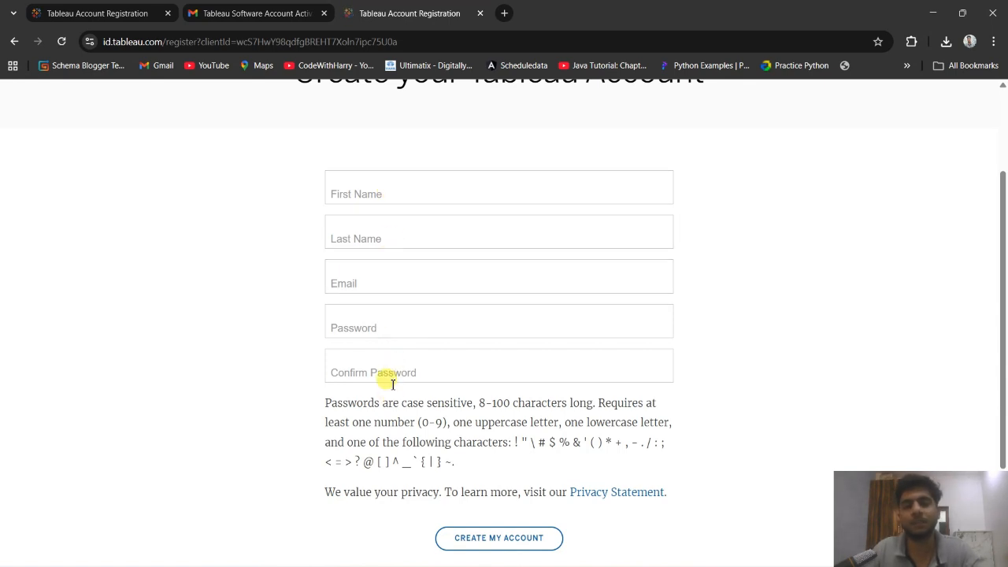
{"action": "scroll", "coordinate": [398, 398], "scroll_direction": "down", "scroll_amount": 1}
{"action": "scroll", "coordinate": [396, 398], "scroll_direction": "down", "scroll_amount": 1}
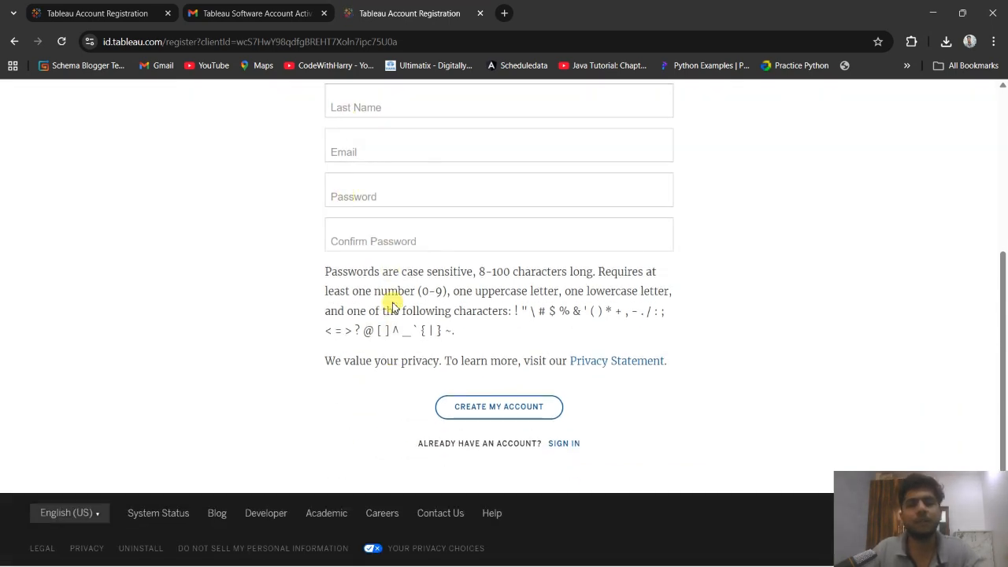
{"action": "scroll", "coordinate": [504, 400], "scroll_direction": "up", "scroll_amount": 2}
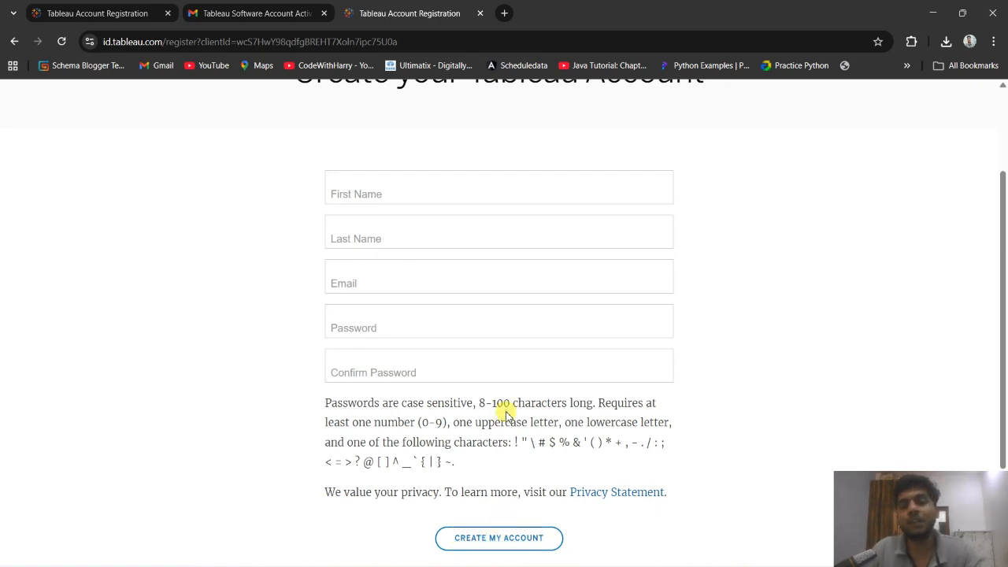
Switch to Gmail and view the activation link in the Tableau Software Account Activation e-mail.
{"action": "left_click", "coordinate": [206, 23]}
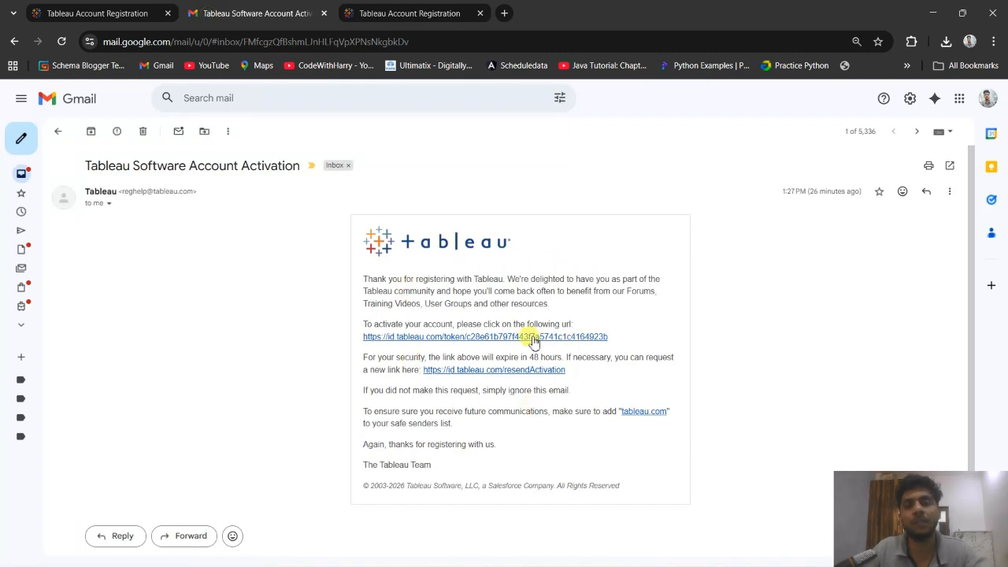
{"action": "left_click", "coordinate": [470, 340]}
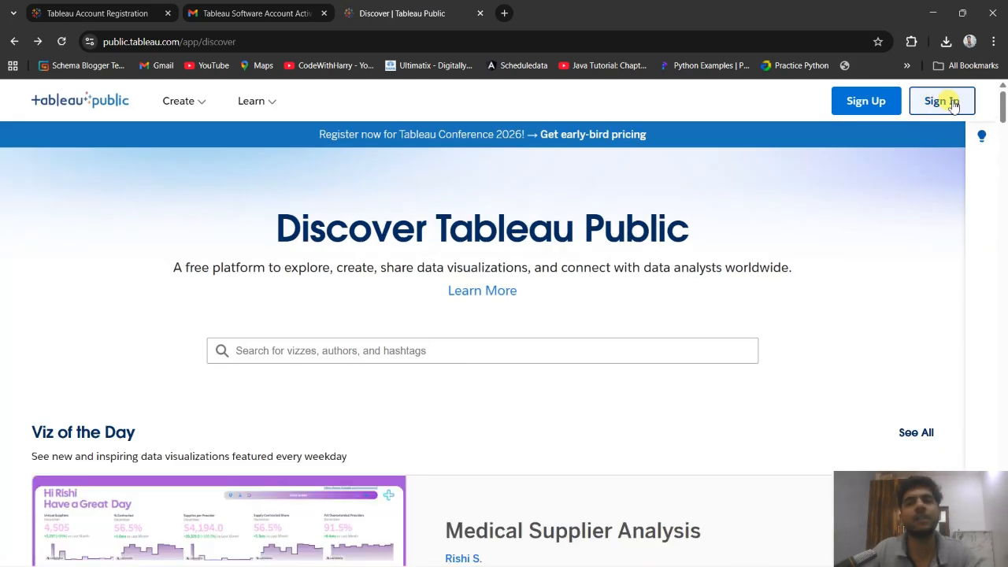
Return to Tableau Public and sign in by entering the account password.
{"action": "left_click", "coordinate": [947, 102]}
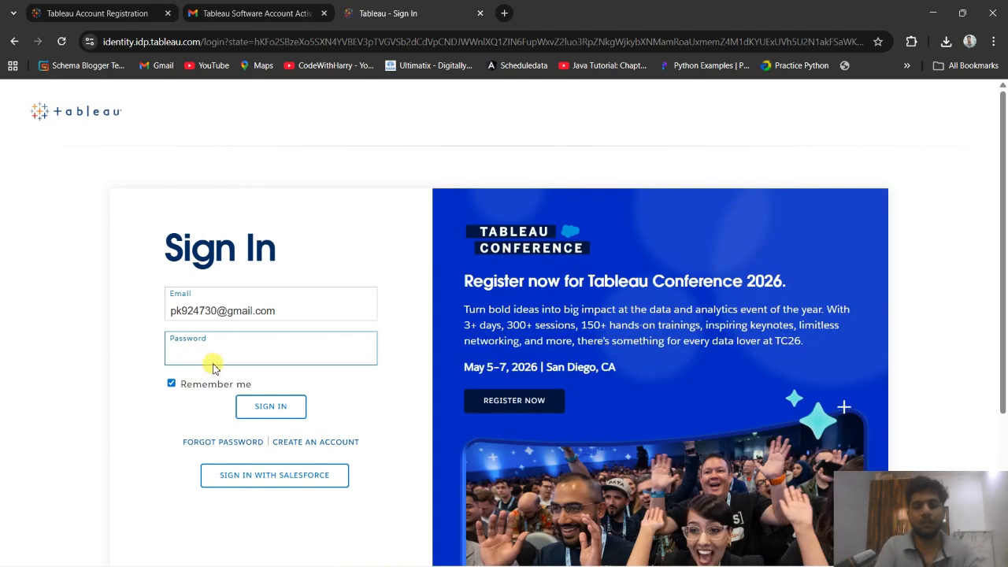
{"action": "type", "text": "•"}
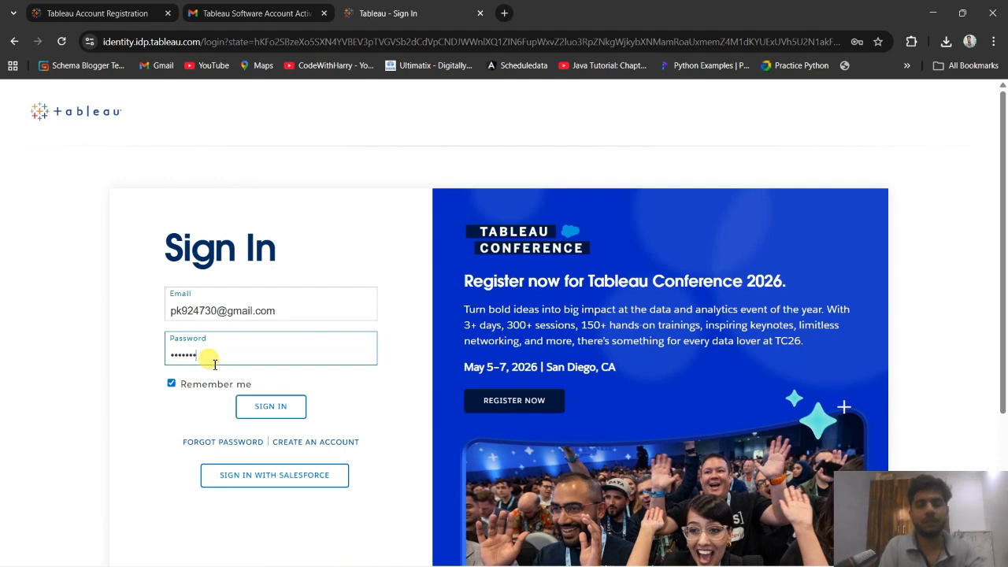
{"action": "type", "text": "•"}
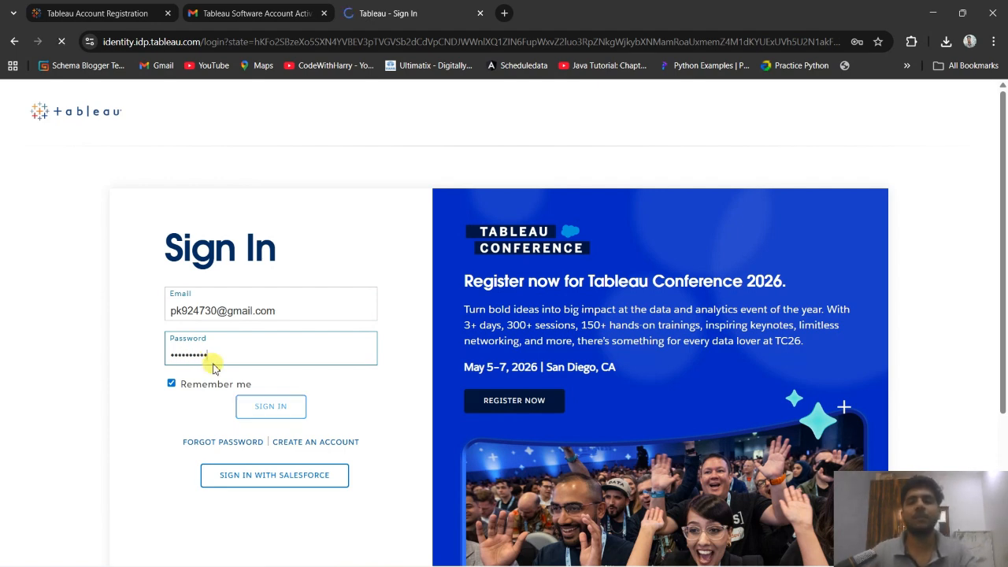
Look over the Discover page and the options in the signed-in account's menu.
{"action": "scroll", "coordinate": [367, 338], "scroll_direction": "down", "scroll_amount": 2}
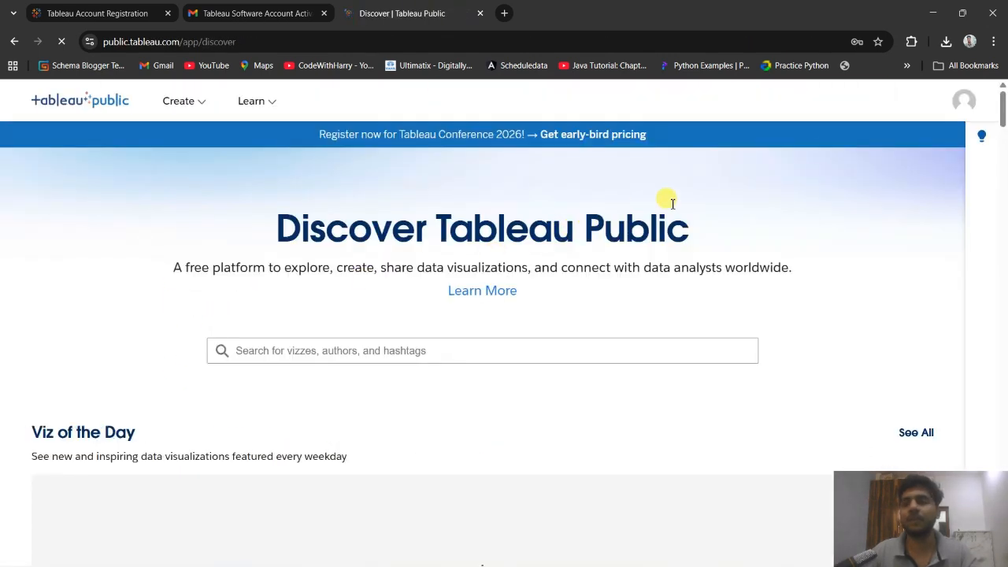
{"action": "scroll", "coordinate": [632, 225], "scroll_direction": "down", "scroll_amount": 3}
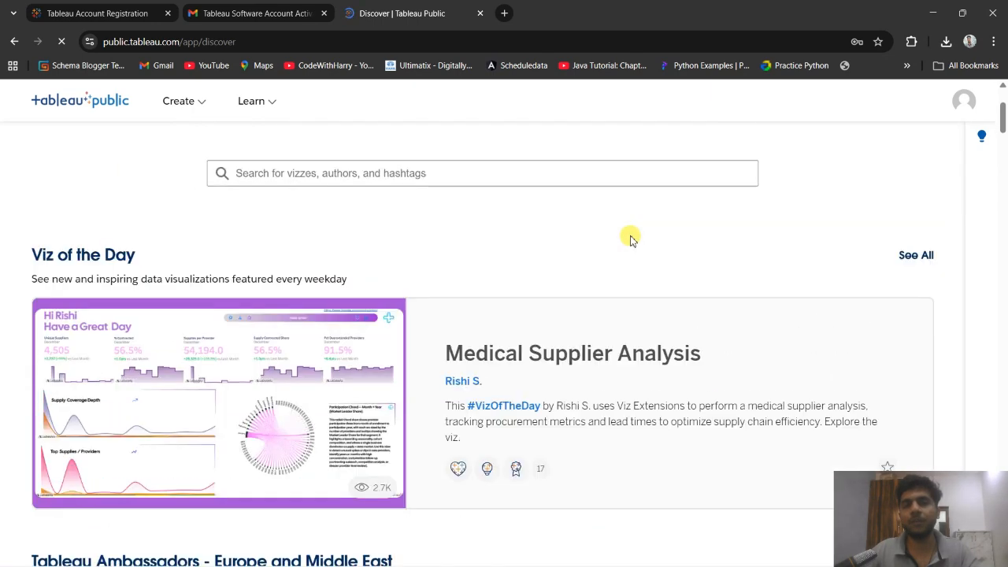
{"action": "left_click", "coordinate": [962, 101]}
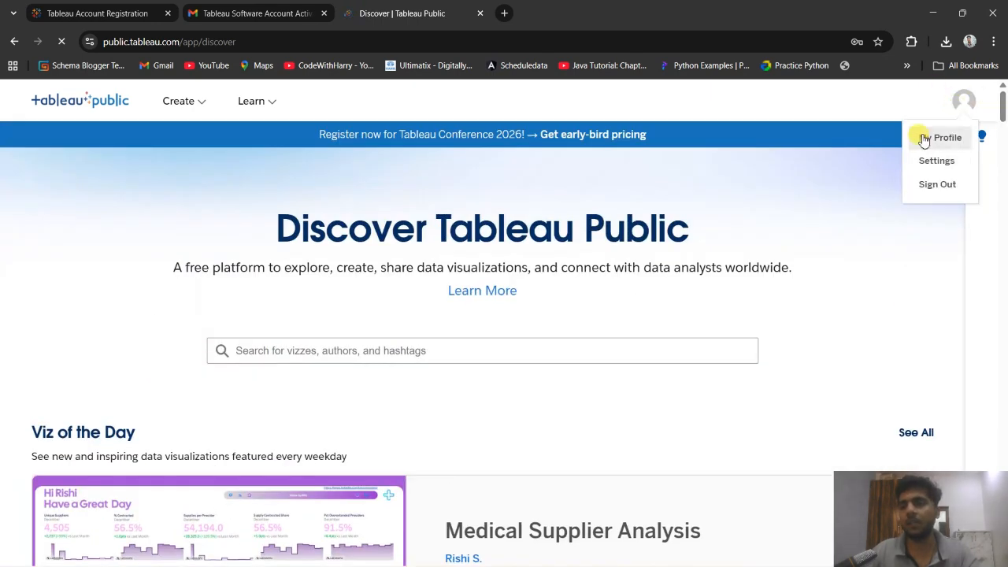
{"action": "left_click", "coordinate": [781, 228]}
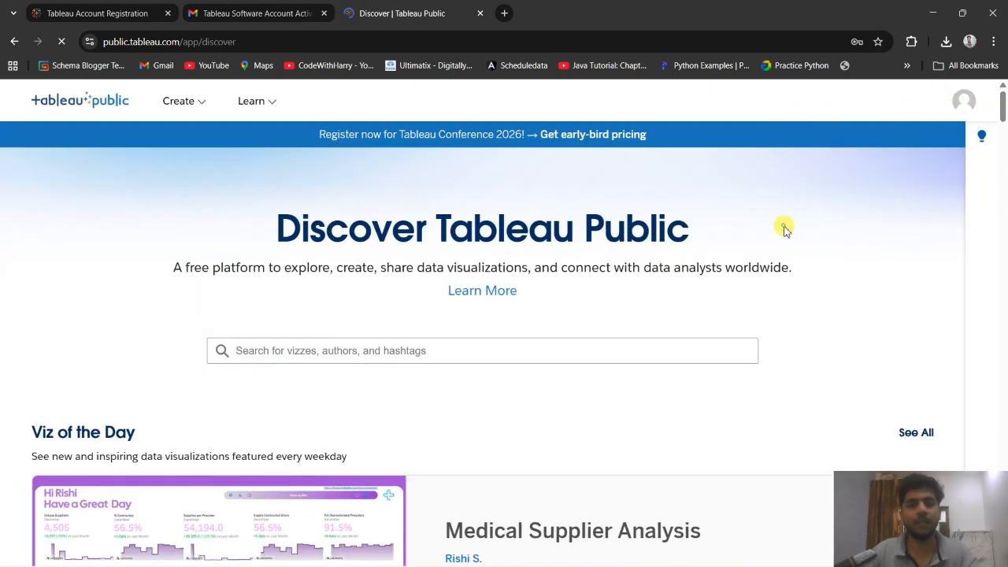
Open the download page for Tableau Desktop Public Edition and go to its registration form.
{"action": "left_click", "coordinate": [181, 104]}
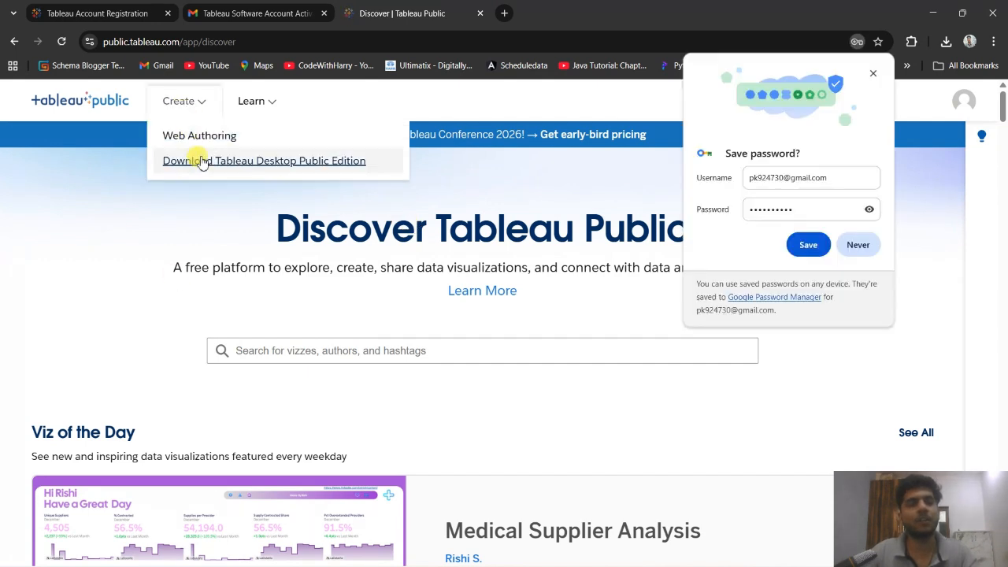
{"action": "left_click", "coordinate": [304, 162]}
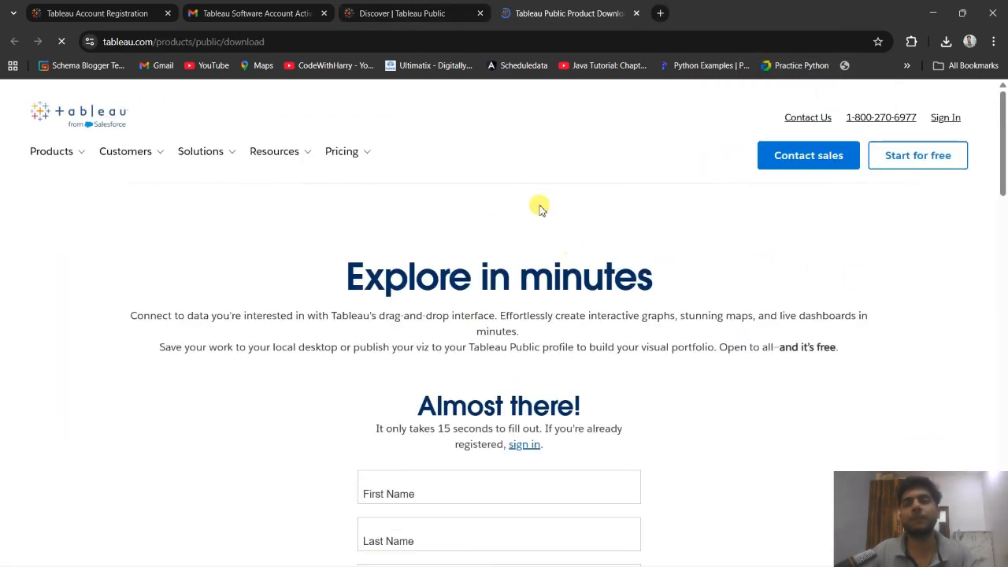
{"action": "scroll", "coordinate": [434, 360], "scroll_direction": "down", "scroll_amount": 2}
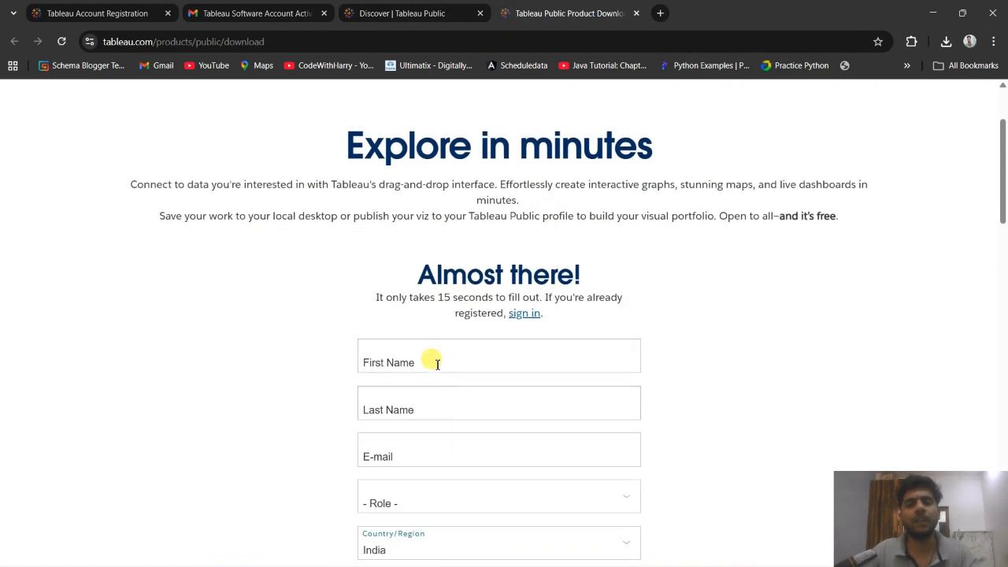
{"action": "scroll", "coordinate": [429, 268], "scroll_direction": "down", "scroll_amount": 2}
Fill in the download form with the user's first name, last name and e-mail address.
{"action": "left_click", "coordinate": [436, 230]}
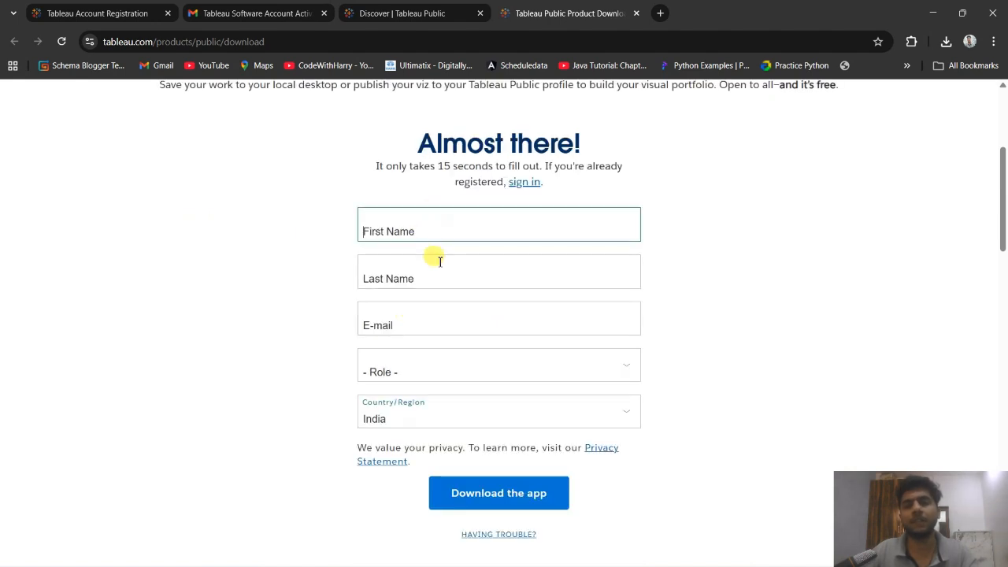
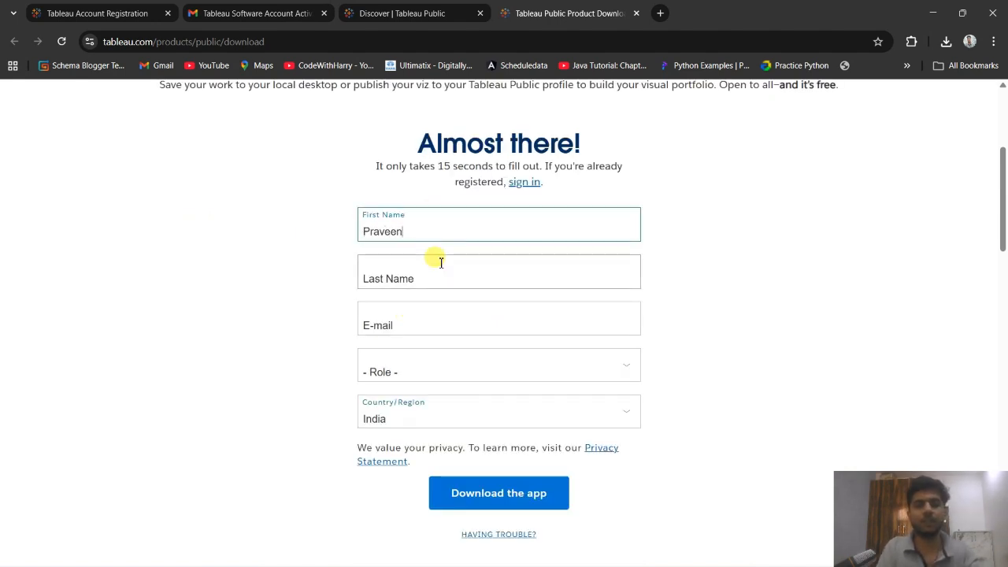
{"action": "left_click", "coordinate": [440, 262]}
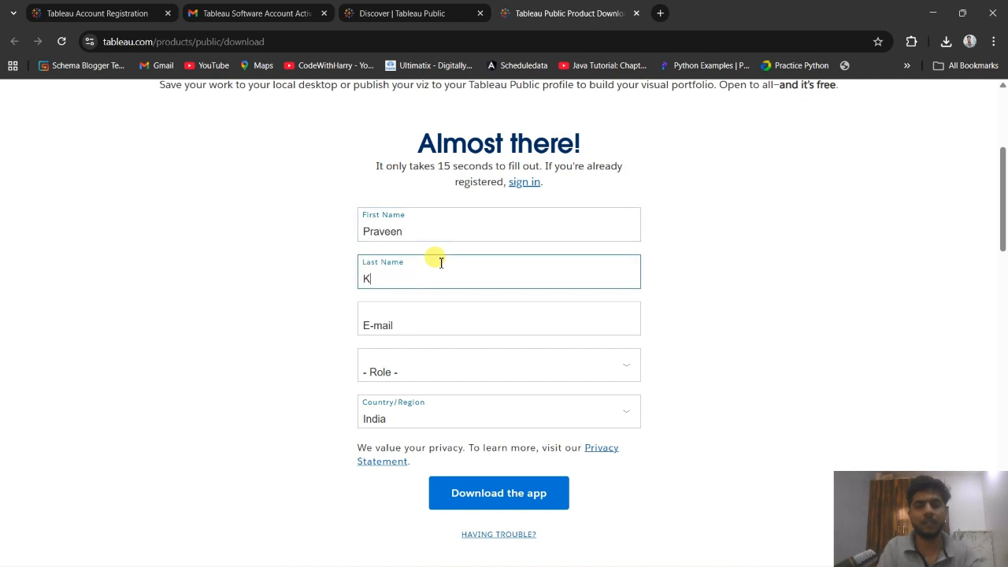
{"action": "key", "text": "Tab"}
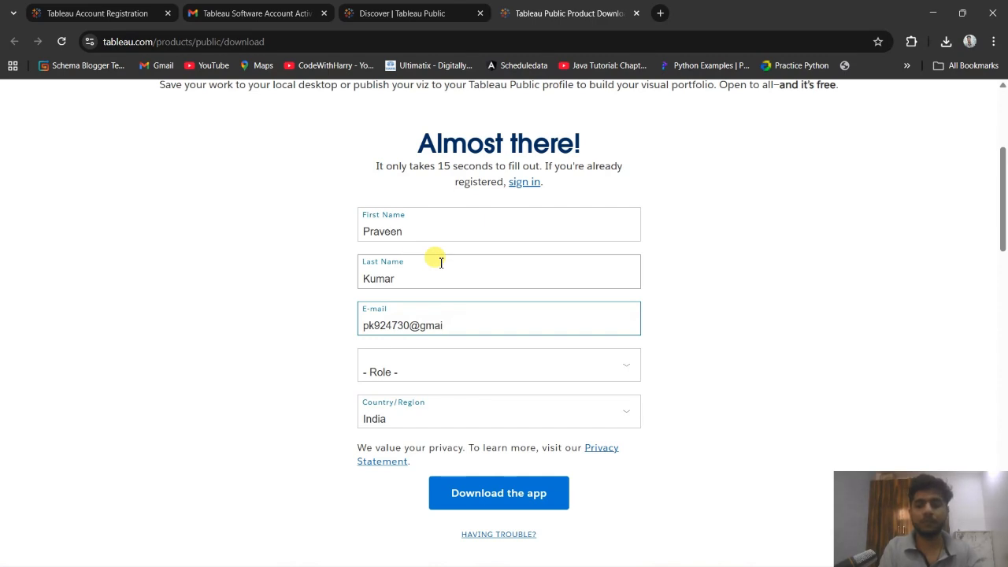
{"action": "key", "text": "Tab"}
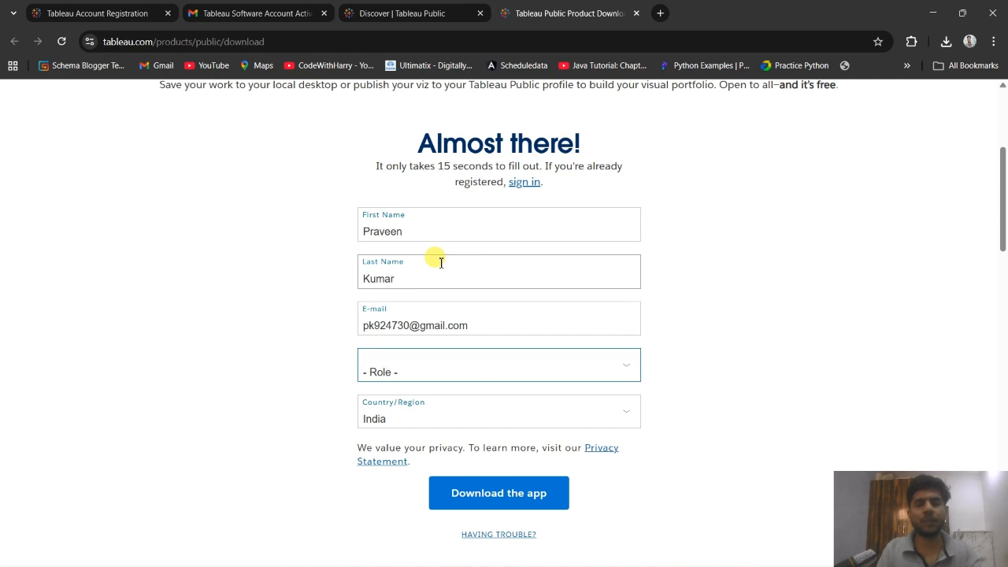
Set the role to Student and download the app with the country left as India.
{"action": "left_click", "coordinate": [483, 371]}
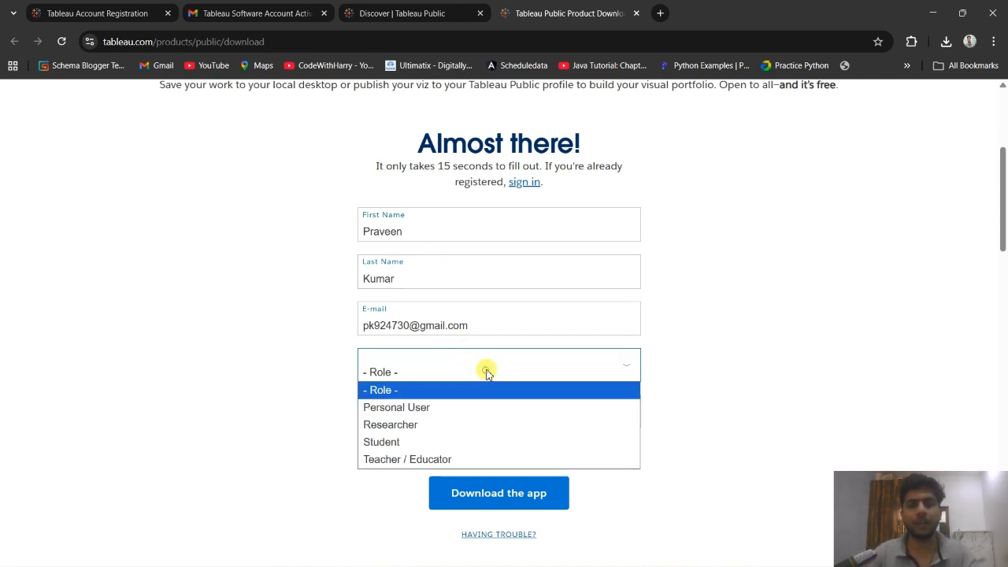
{"action": "left_click", "coordinate": [374, 439]}
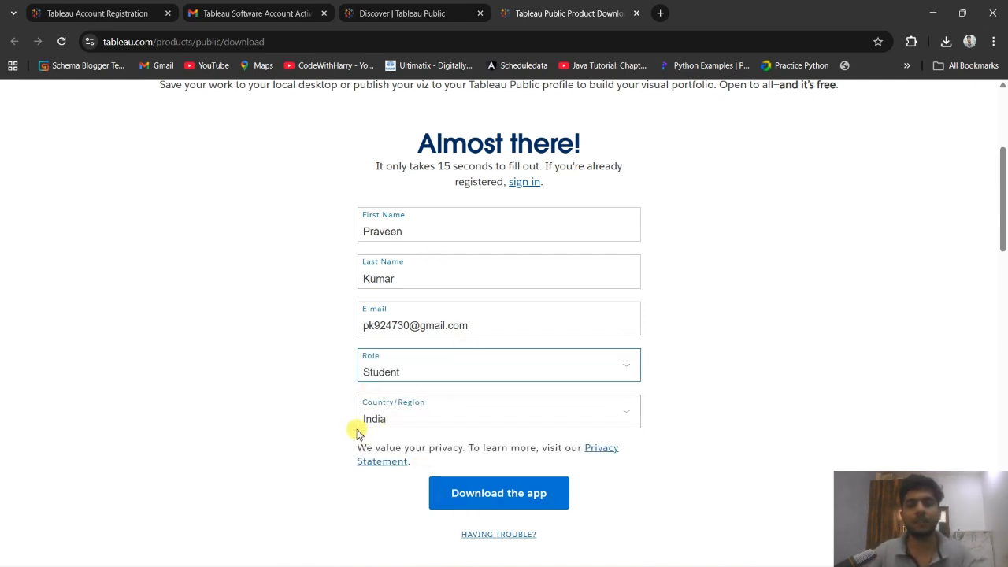
{"action": "left_click", "coordinate": [493, 496]}
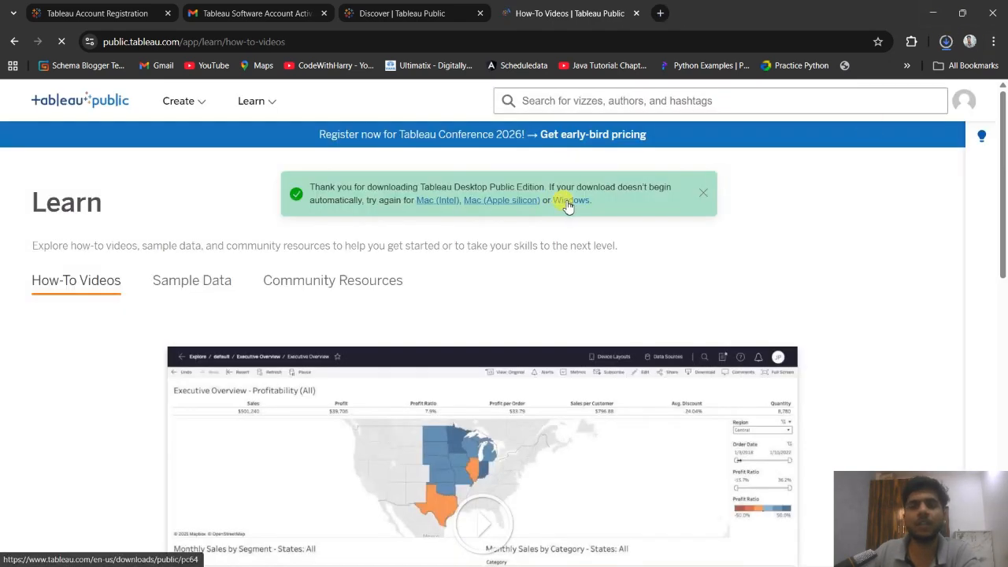
Show the downloaded installer in the Downloads folder and run TableauPublicDesktop-64bit-2025-3-2 (1).exe.
{"action": "left_click", "coordinate": [945, 41]}
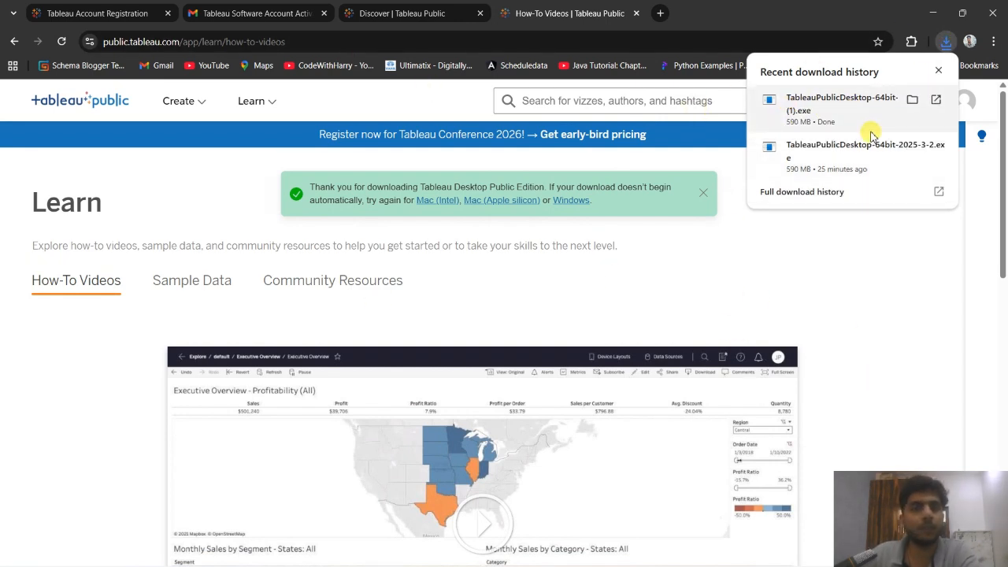
{"action": "left_click", "coordinate": [911, 100]}
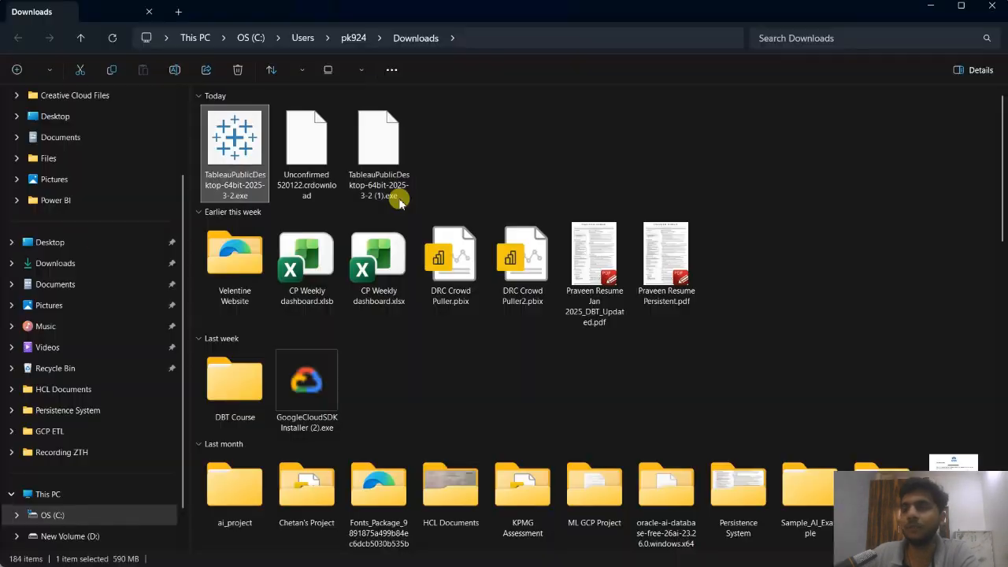
{"action": "double_click", "coordinate": [389, 157]}
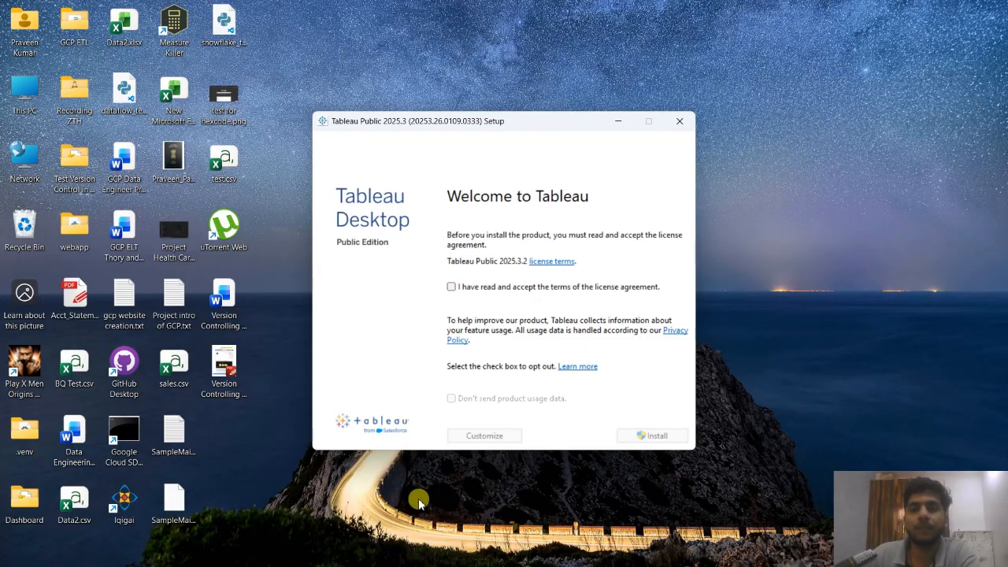
Install Tableau Public 2025.3 with the license terms accepted, and launch it from the desktop.
{"action": "left_click", "coordinate": [451, 288]}
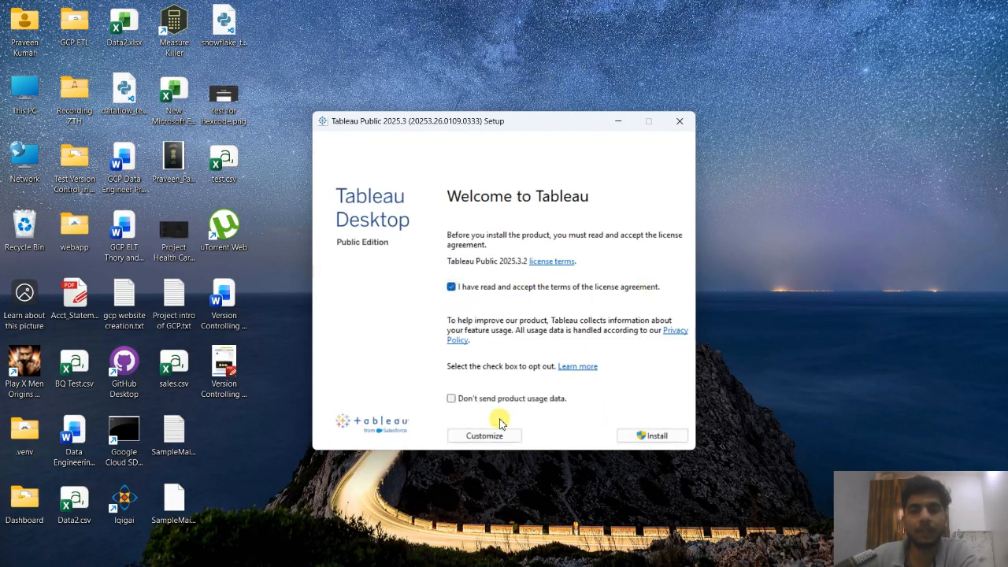
{"action": "left_click", "coordinate": [641, 435]}
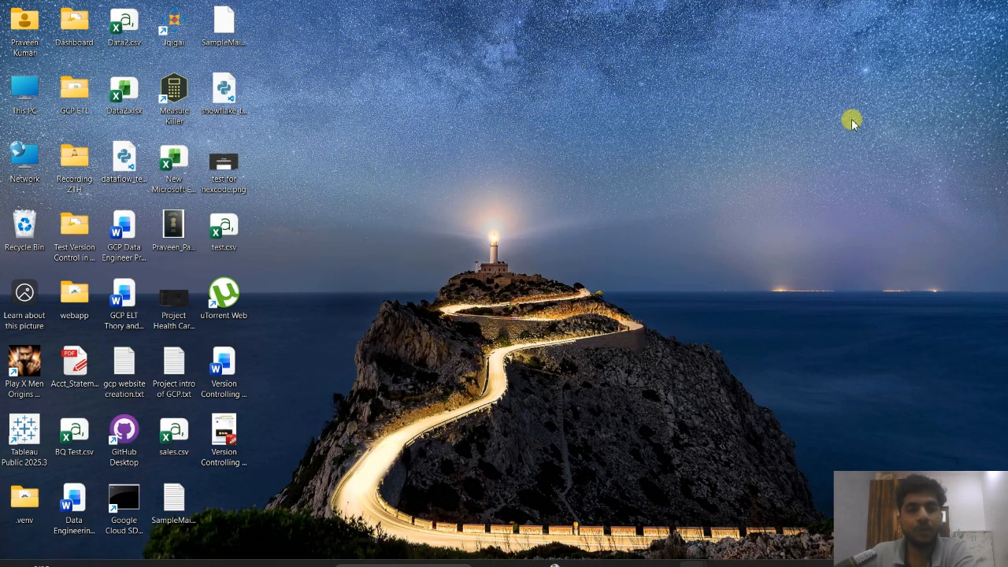
{"action": "double_click", "coordinate": [22, 433]}
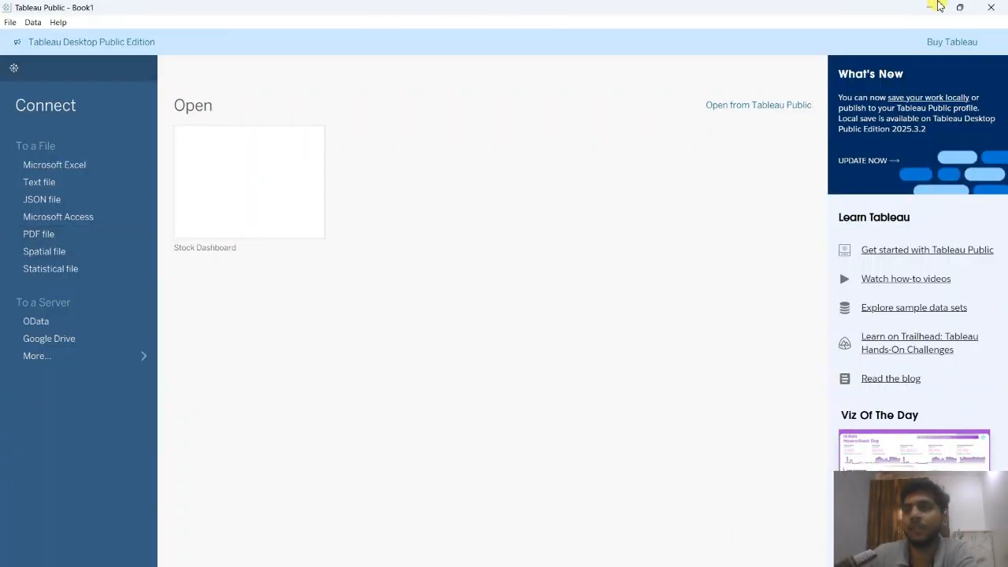
View the blank Sheet 1 workspace and its sheet, dashboard and story options, and return to the start page.
{"action": "left_click", "coordinate": [13, 69]}
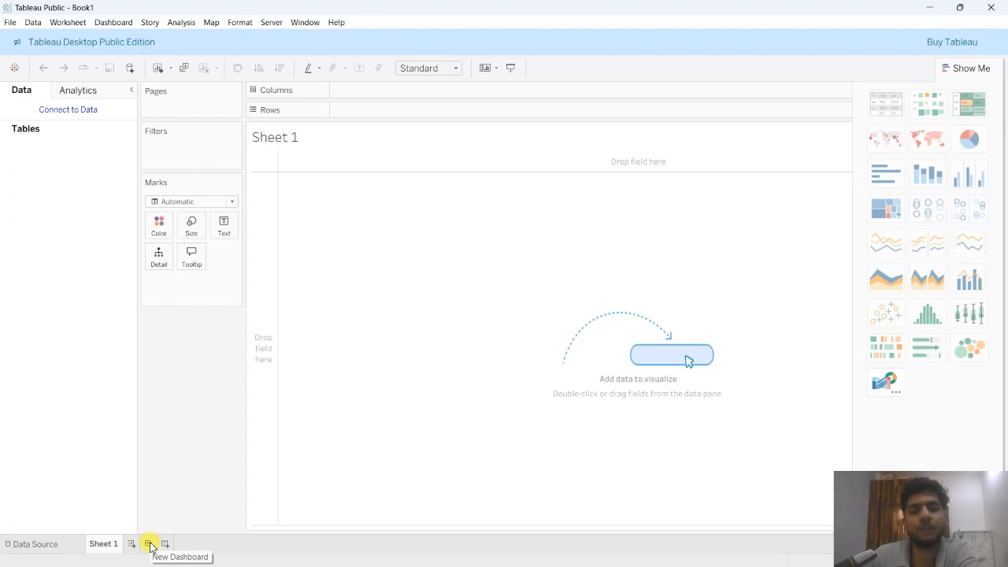
{"action": "mouse_move", "coordinate": [112, 549]}
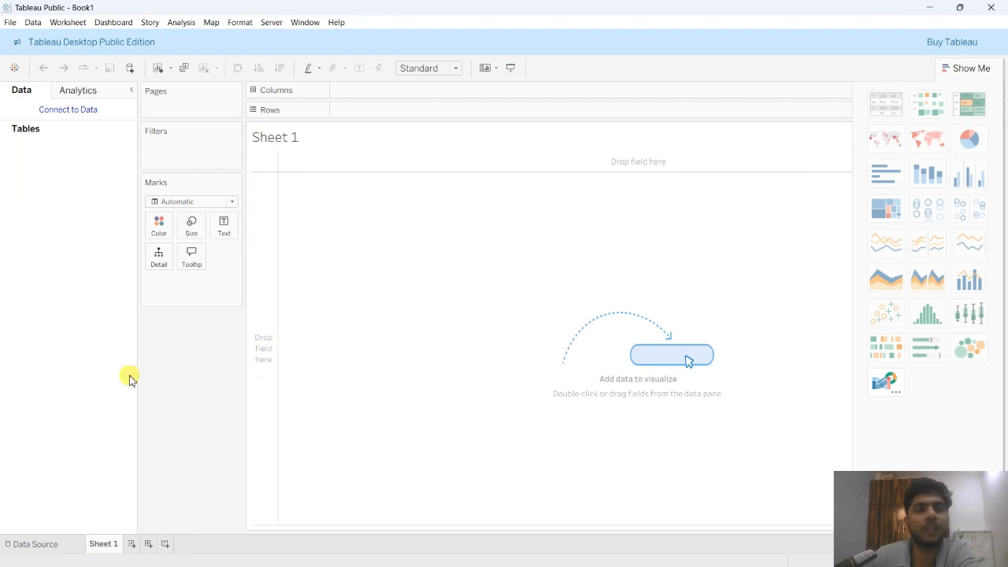
{"action": "left_click", "coordinate": [14, 69]}
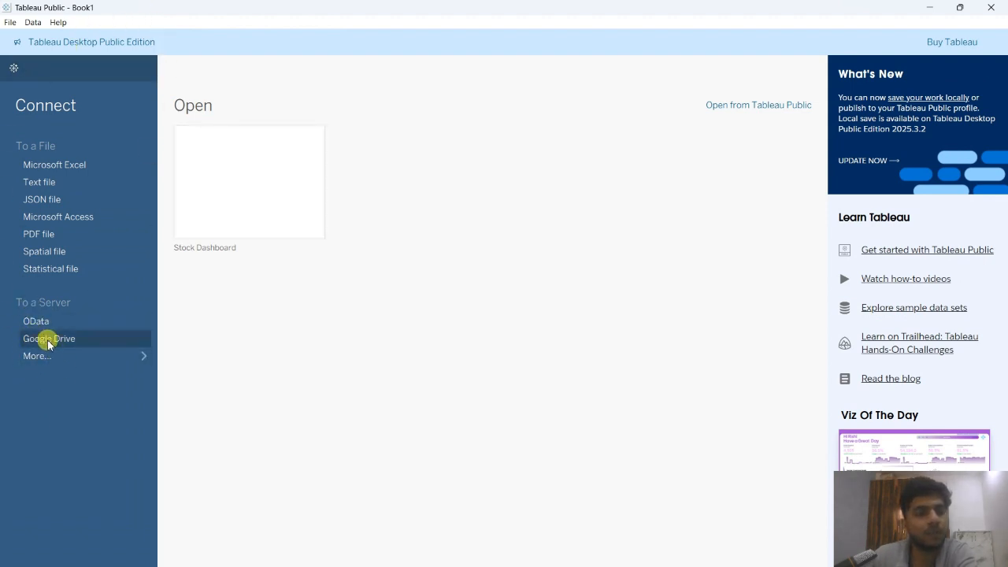
Start a Google Drive connection and sign in to Tableau with the second listed Google account.
{"action": "left_click", "coordinate": [145, 359]}
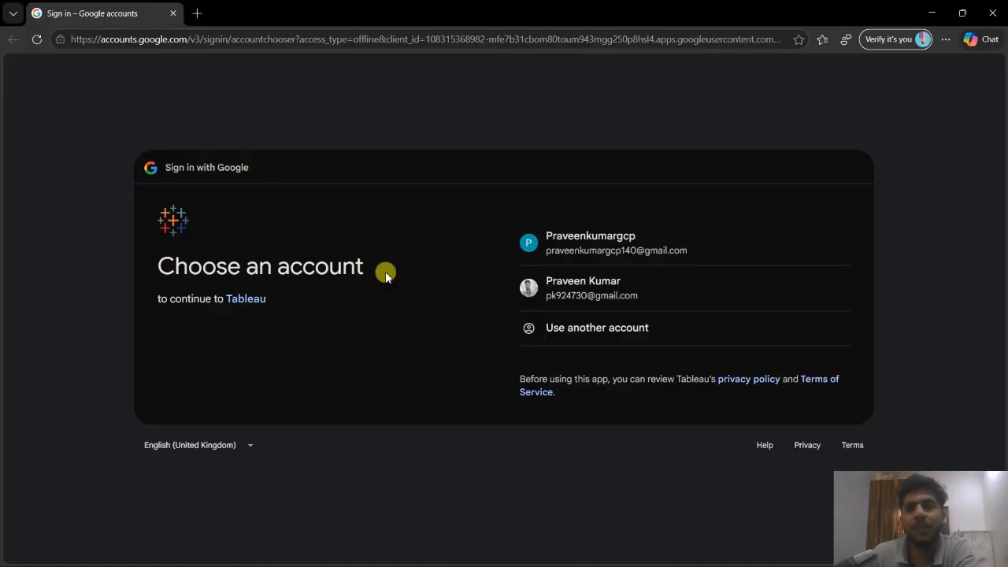
{"action": "left_click", "coordinate": [591, 304]}
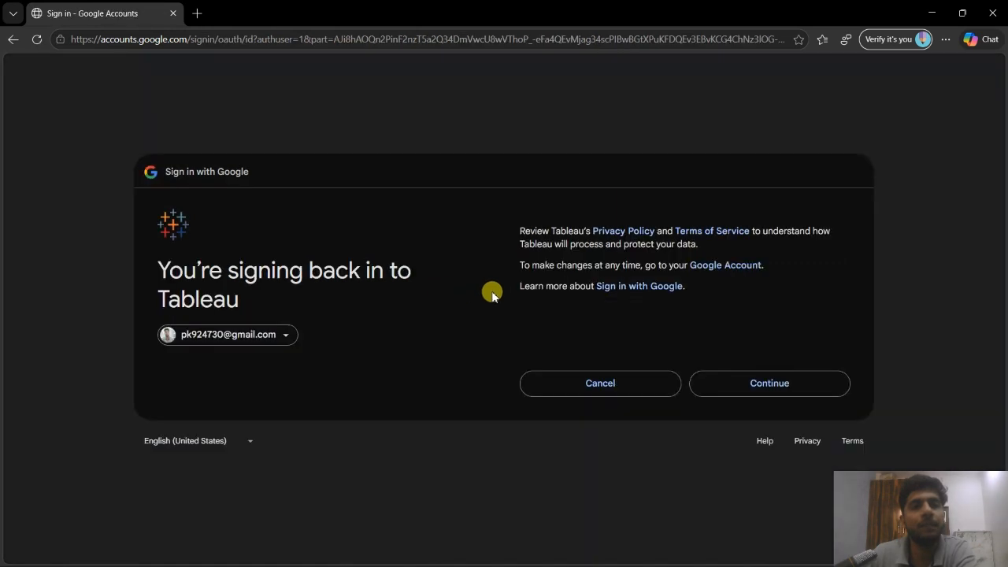
{"action": "left_click", "coordinate": [742, 397]}
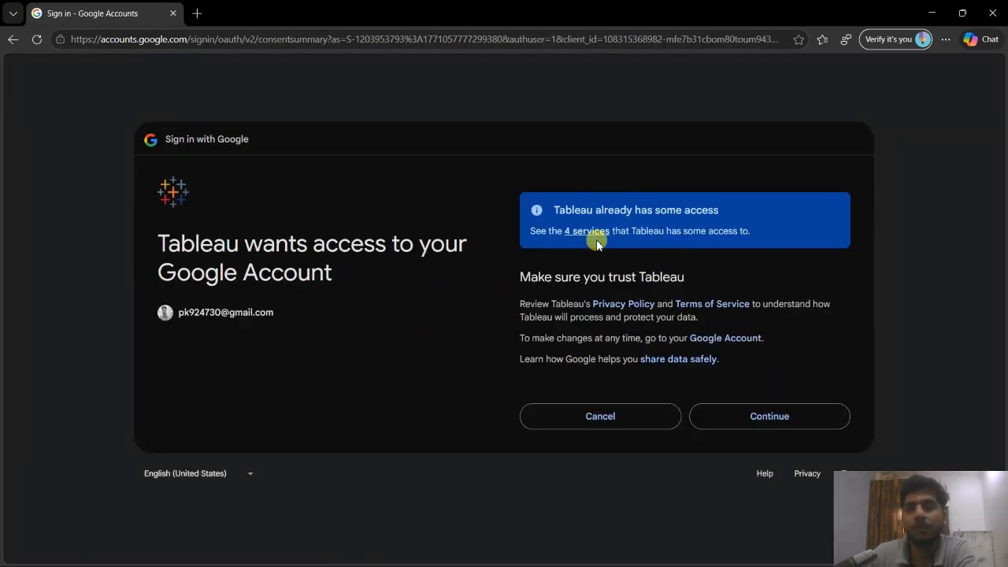
Review the four services Tableau can access, grant the Google account access and close the authentication window.
{"action": "left_click", "coordinate": [590, 233]}
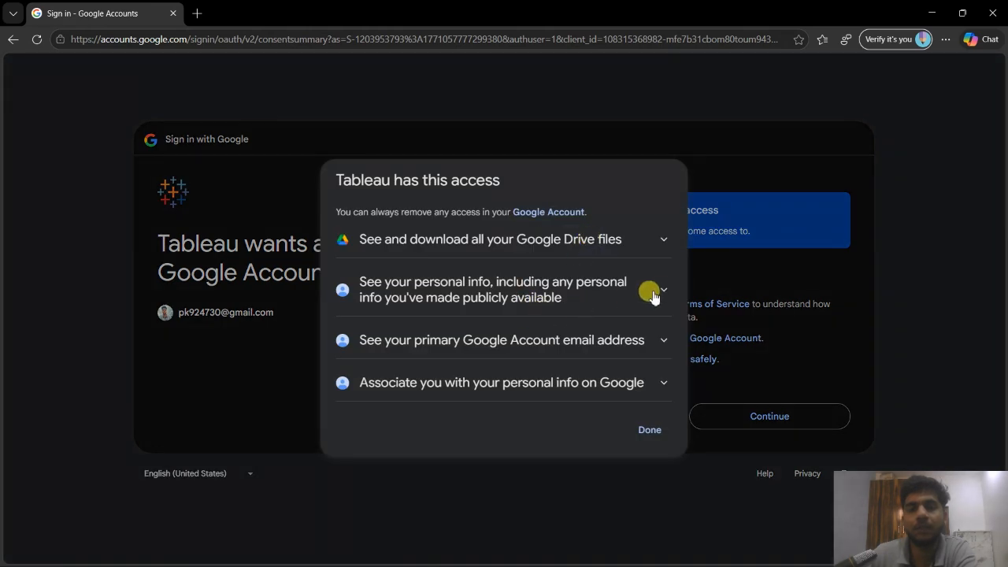
{"action": "left_click", "coordinate": [659, 291]}
{"action": "left_click", "coordinate": [650, 225]}
{"action": "left_click", "coordinate": [650, 429]}
{"action": "left_click", "coordinate": [720, 414]}
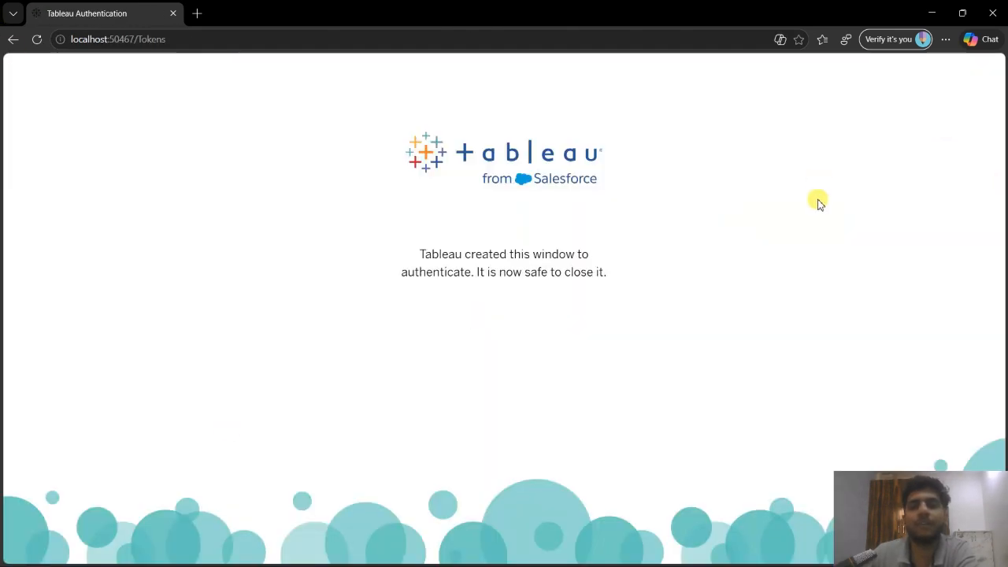
{"action": "left_click", "coordinate": [998, 6]}
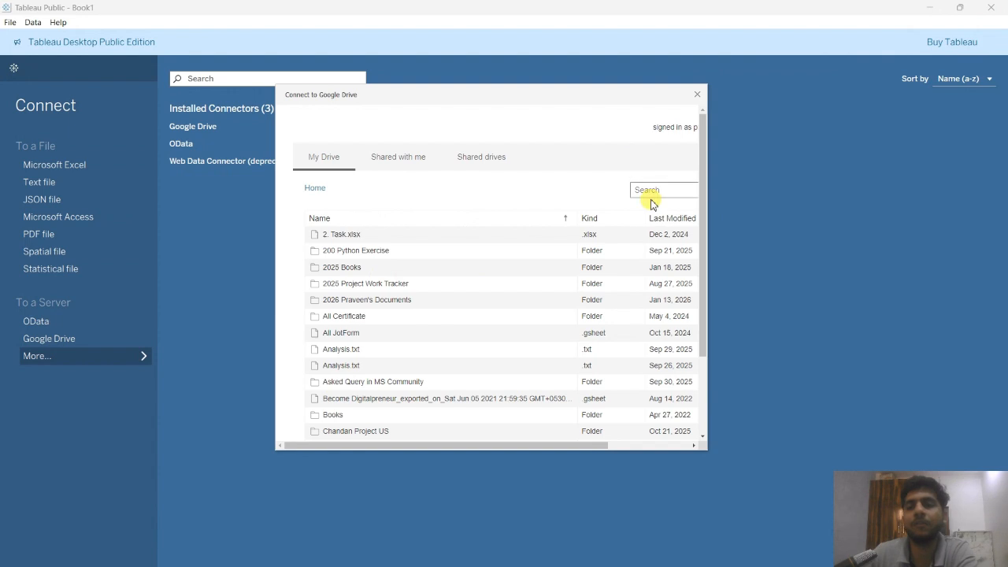
Search Google Drive for Stock Data, enlarge the file dialog and connect to the Stocks Data For Tableau sheet.
{"action": "scroll", "coordinate": [378, 281], "scroll_direction": "down", "scroll_amount": 3}
{"action": "scroll", "coordinate": [358, 354], "scroll_direction": "up", "scroll_amount": 3}
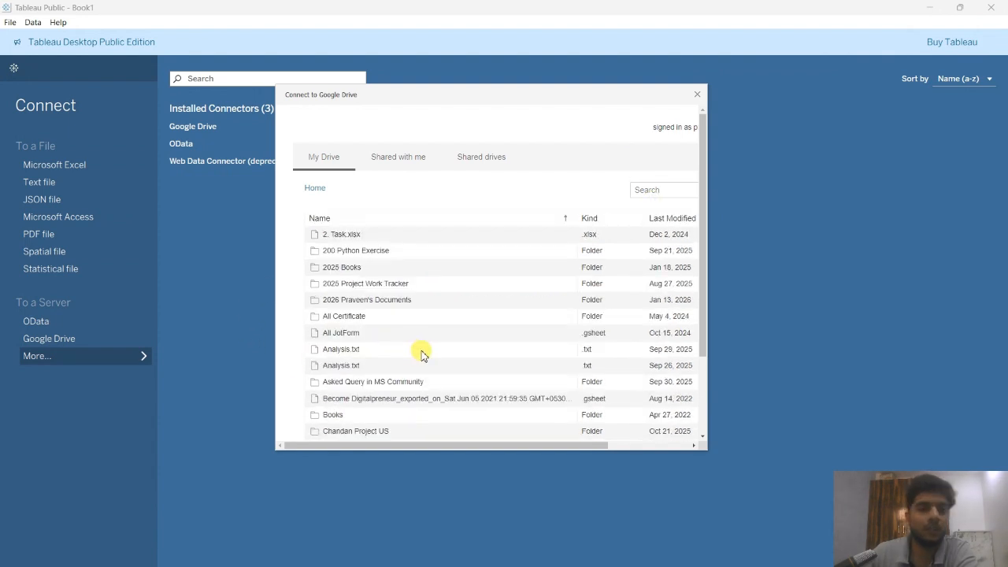
{"action": "left_click", "coordinate": [647, 189]}
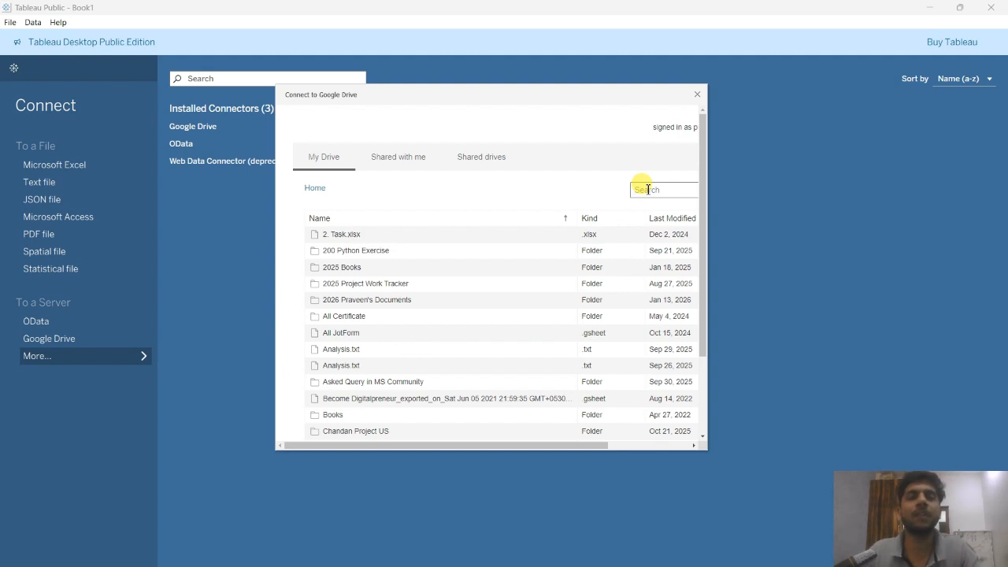
{"action": "type", "text": "Stock Data"}
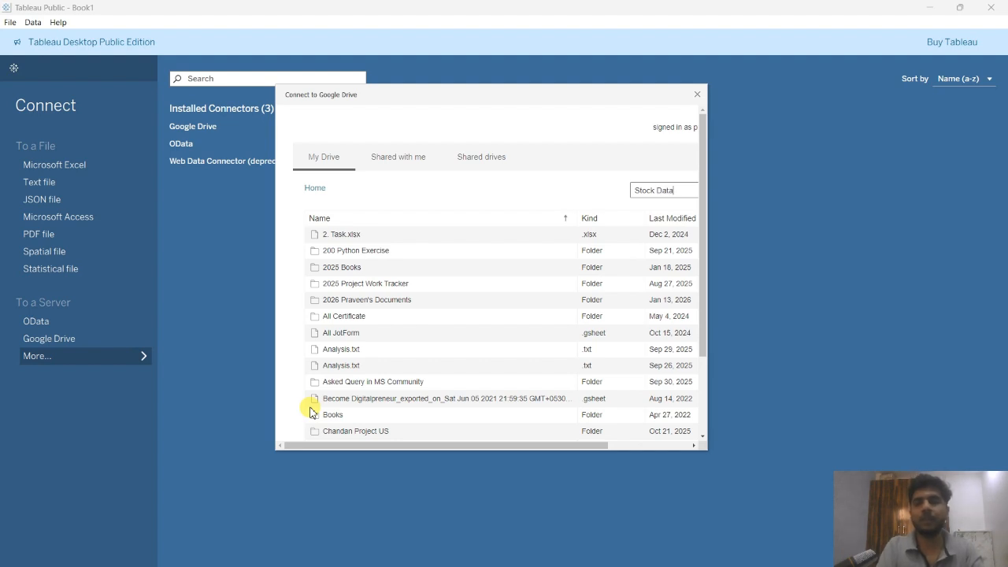
{"action": "key", "text": "Return"}
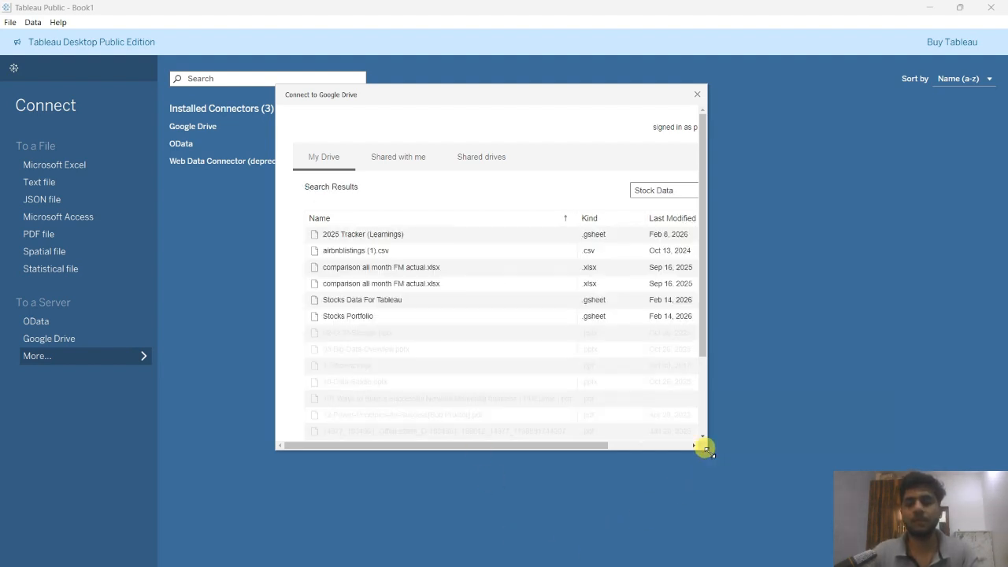
{"action": "left_click_drag", "start_coordinate": [706, 448], "coordinate": [829, 508]}
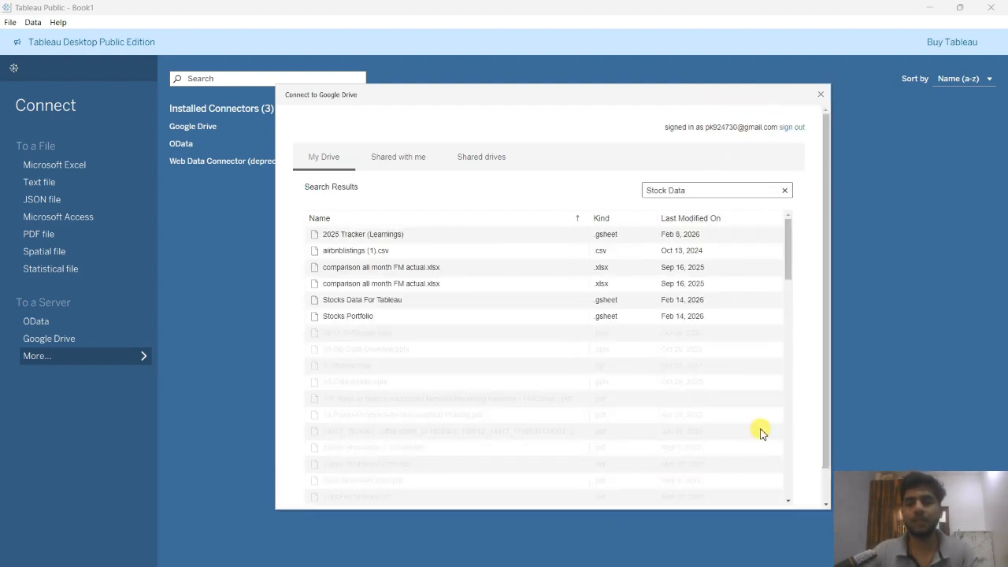
{"action": "left_click", "coordinate": [340, 306]}
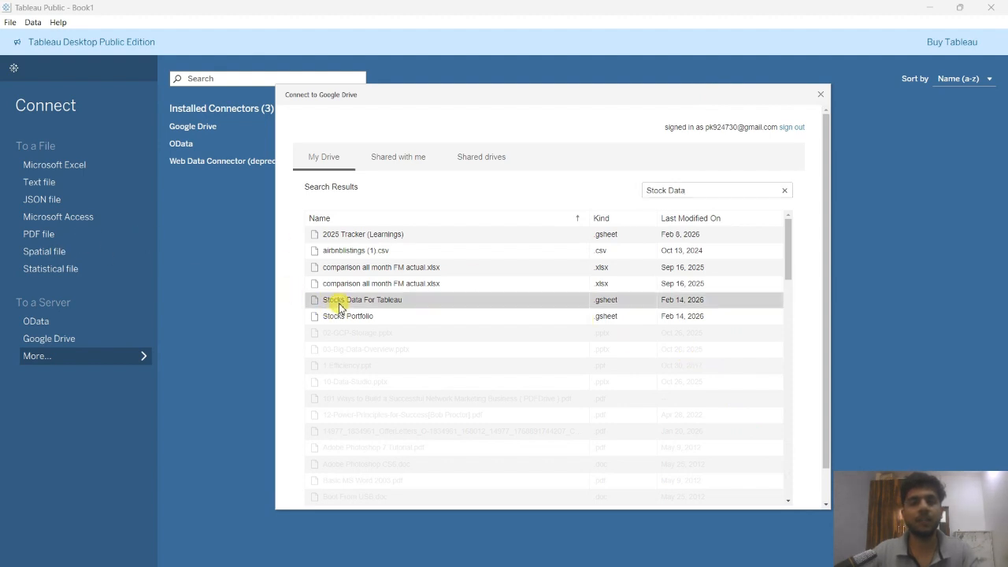
{"action": "double_click", "coordinate": [348, 304]}
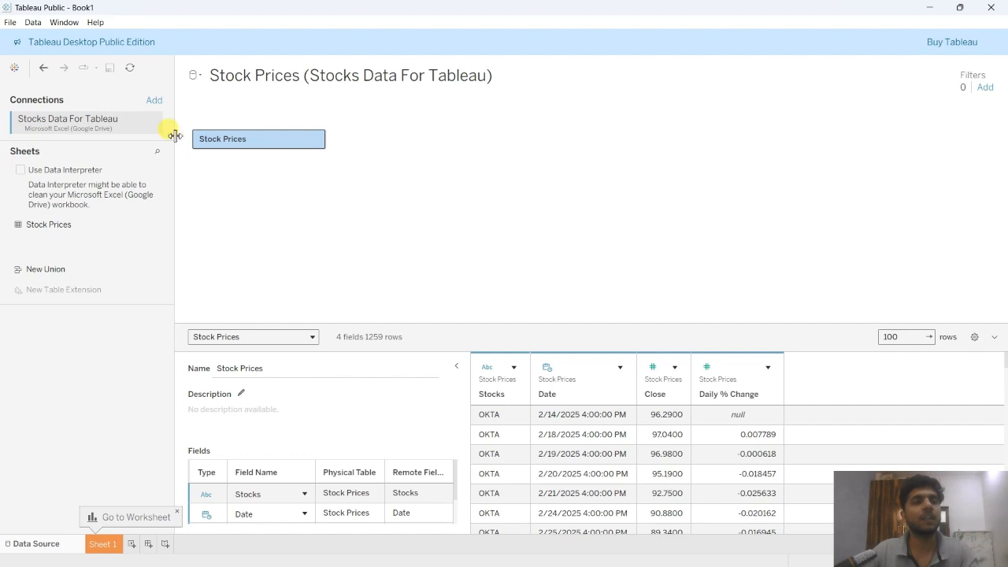
Add a second Google Drive connection, authorising it with the same Google account, and close the authentication window.
{"action": "left_click", "coordinate": [155, 103]}
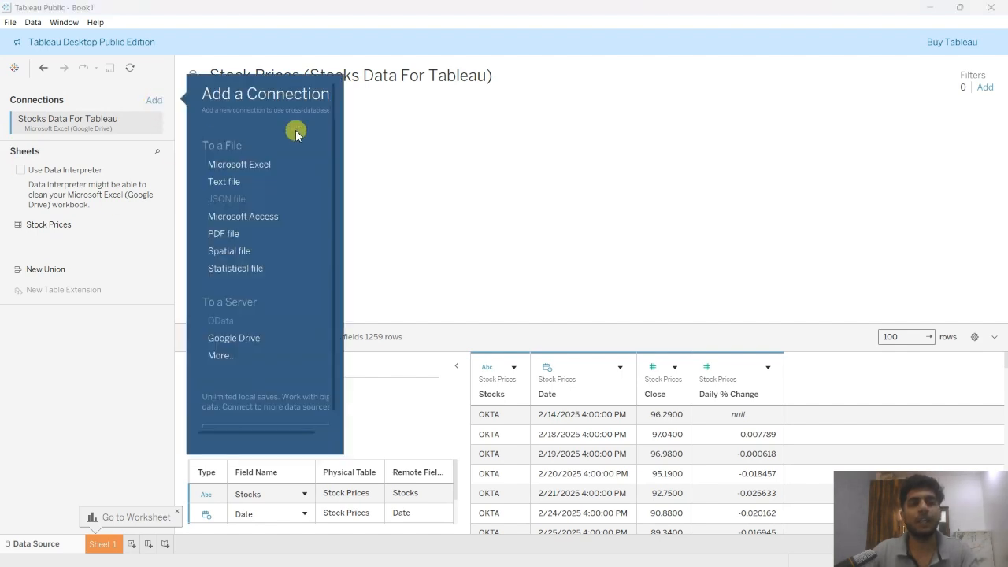
{"action": "left_click", "coordinate": [236, 339]}
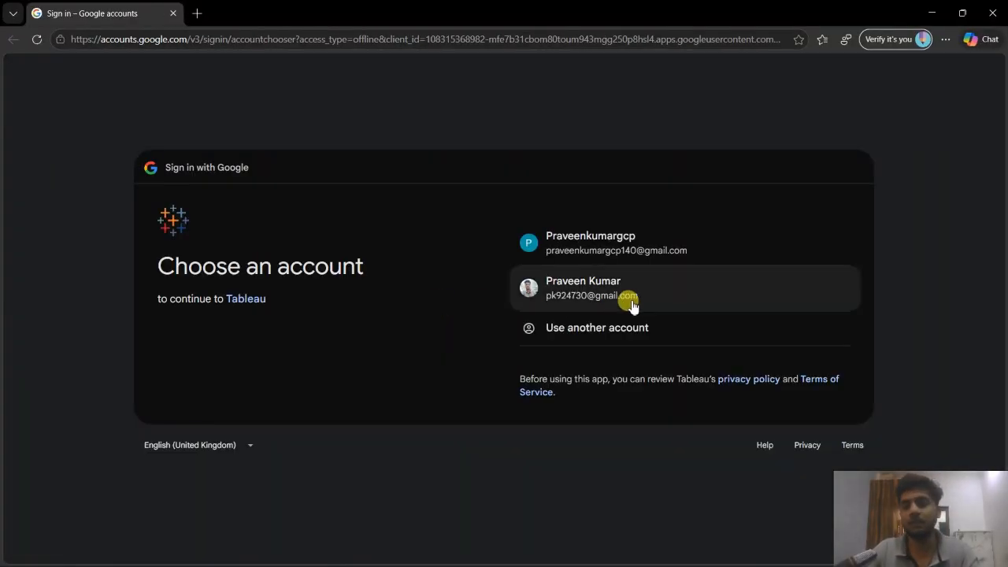
{"action": "left_click", "coordinate": [626, 297]}
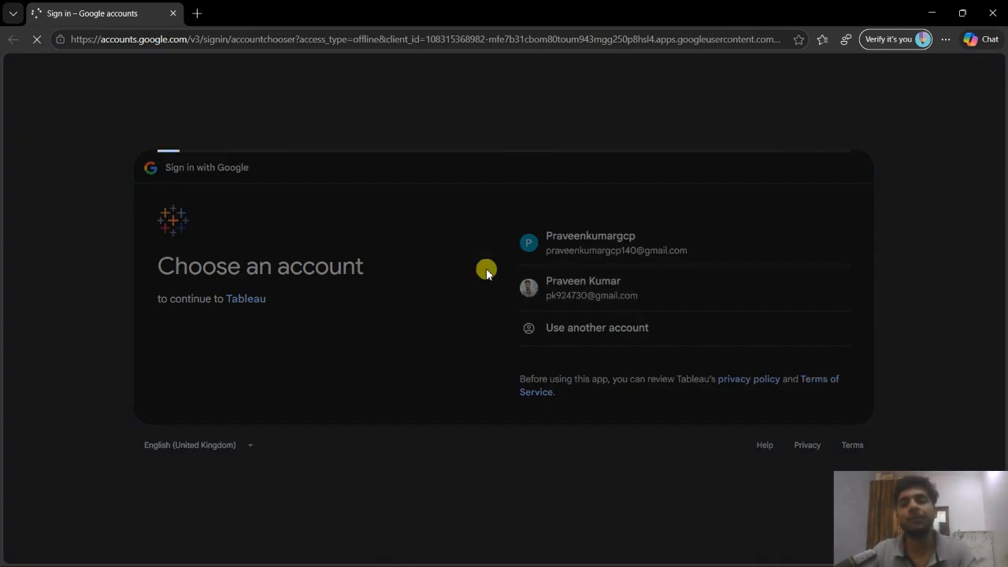
{"action": "left_click", "coordinate": [788, 403]}
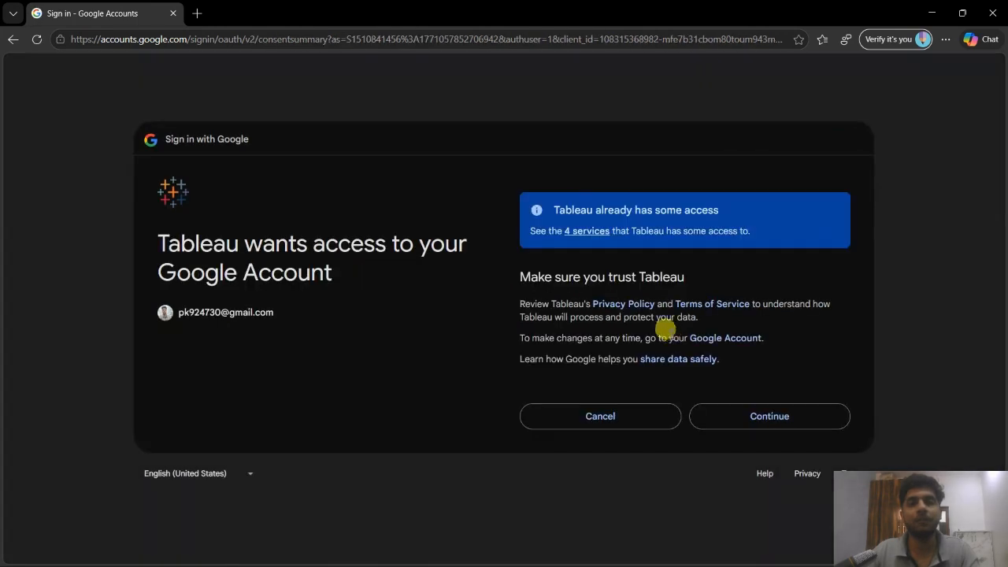
{"action": "left_click", "coordinate": [759, 409]}
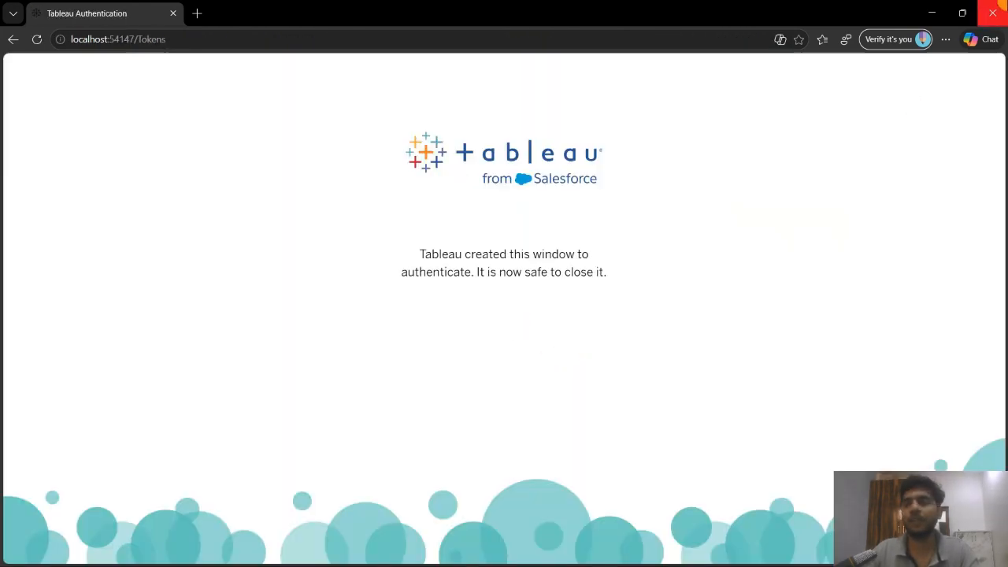
{"action": "left_click", "coordinate": [994, 11]}
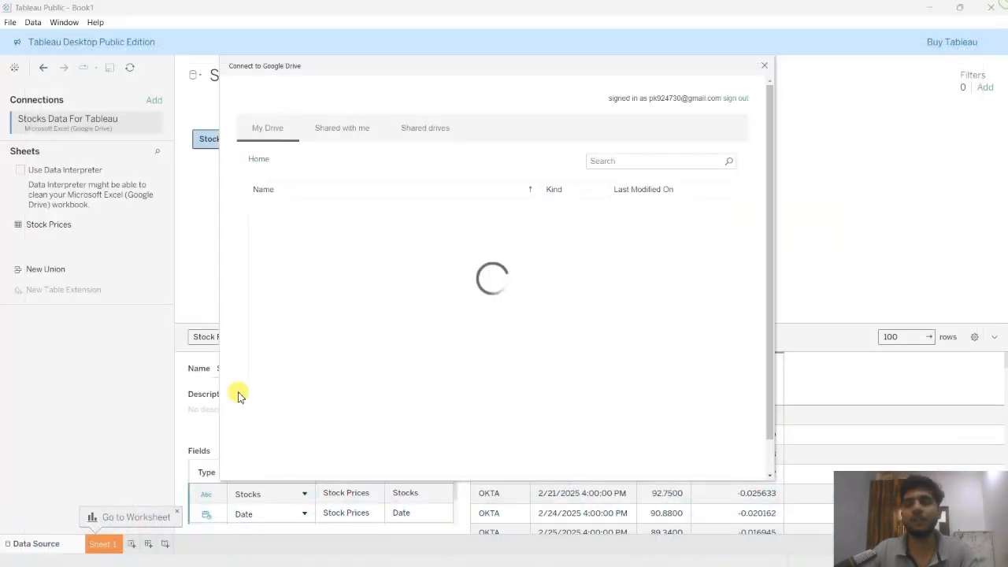
Search Google Drive for Stock Portfolio and connect to the Stocks Portfolio file.
{"action": "left_click", "coordinate": [666, 162]}
{"action": "type", "text": "Stock Portfolio"}
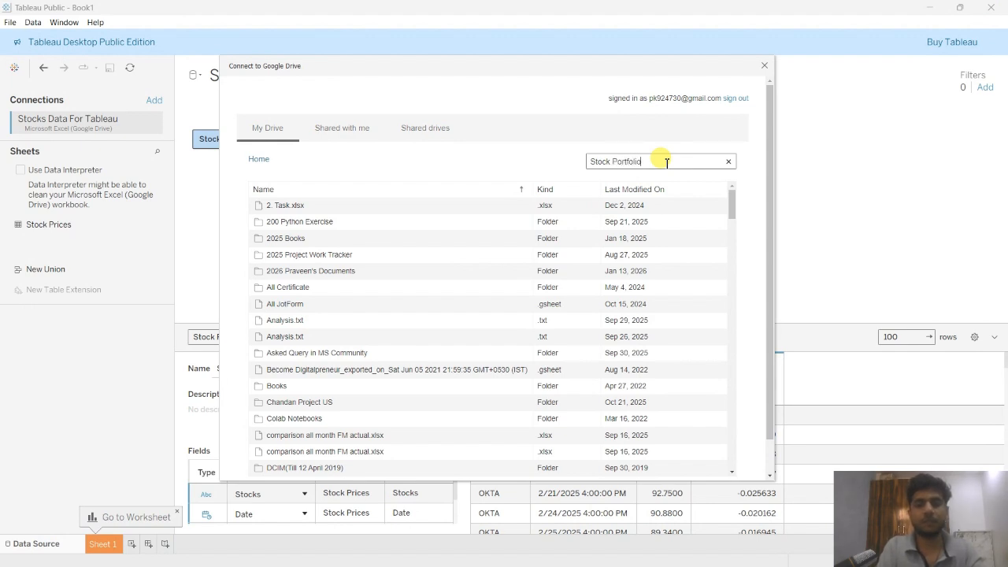
{"action": "key", "text": "Return"}
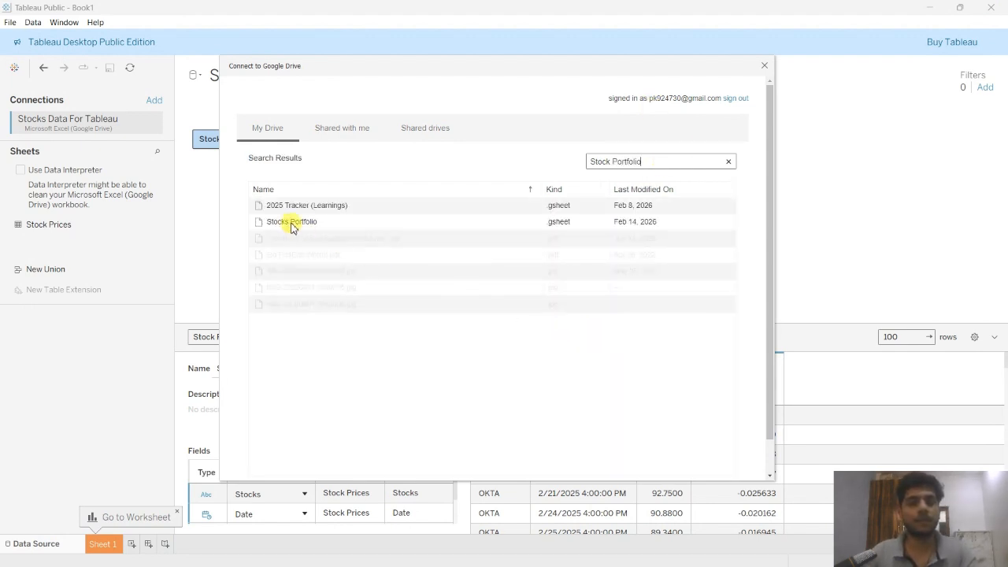
{"action": "left_click", "coordinate": [289, 226]}
{"action": "double_click", "coordinate": [289, 227]}
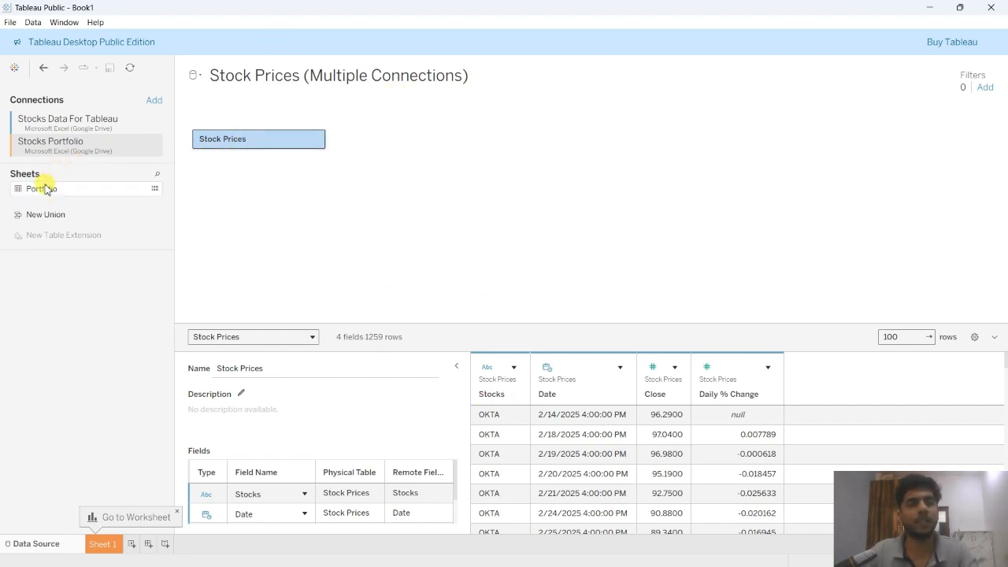
Add the Portfolio sheet to the data model beside Stock Prices, accepting the data movement notice.
{"action": "left_click_drag", "start_coordinate": [18, 193], "coordinate": [482, 139]}
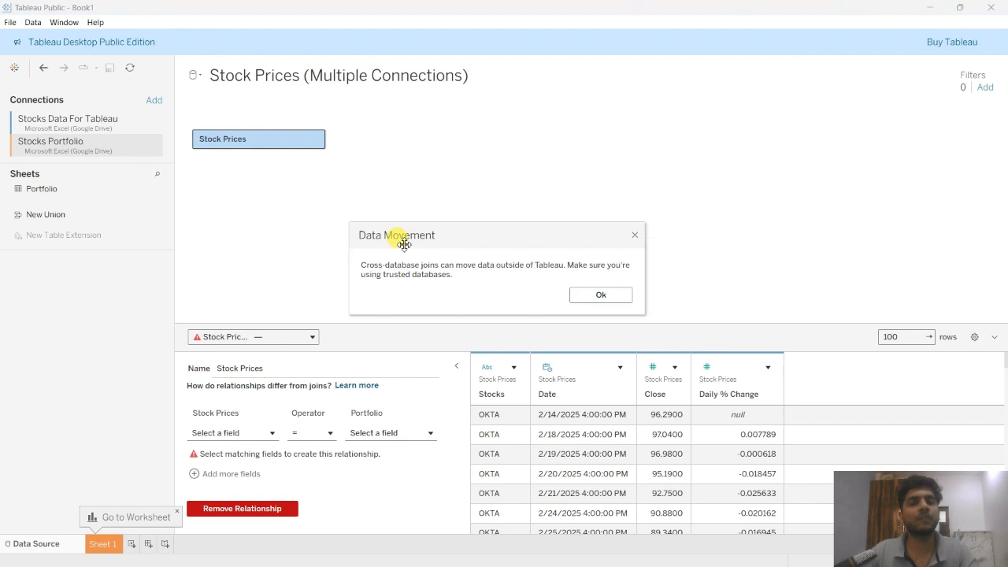
{"action": "left_click", "coordinate": [603, 295]}
{"action": "left_click", "coordinate": [387, 139]}
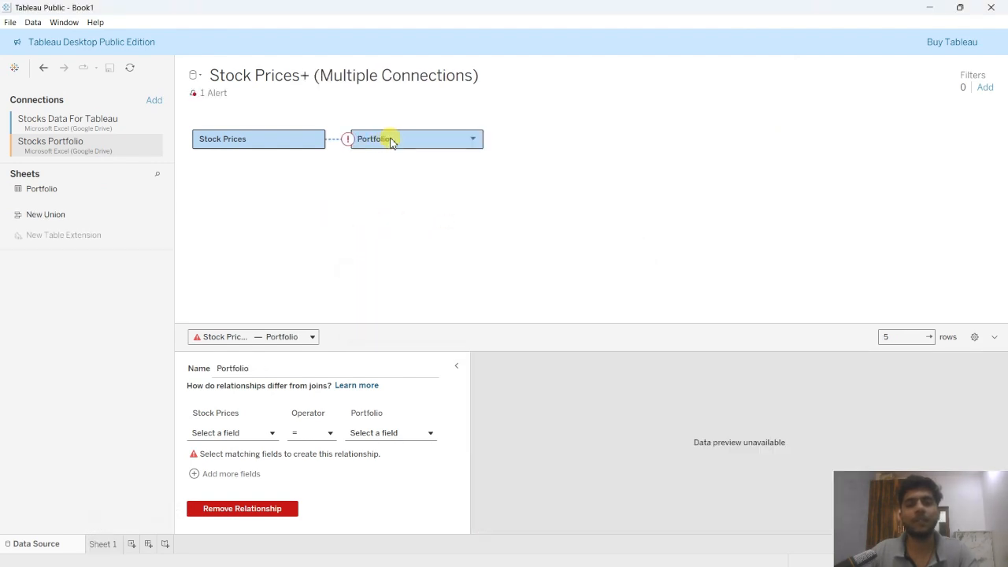
Read the data source alert about the Stock Prices to Portfolio relationship and close it.
{"action": "left_click_drag", "start_coordinate": [434, 131], "coordinate": [197, 95]}
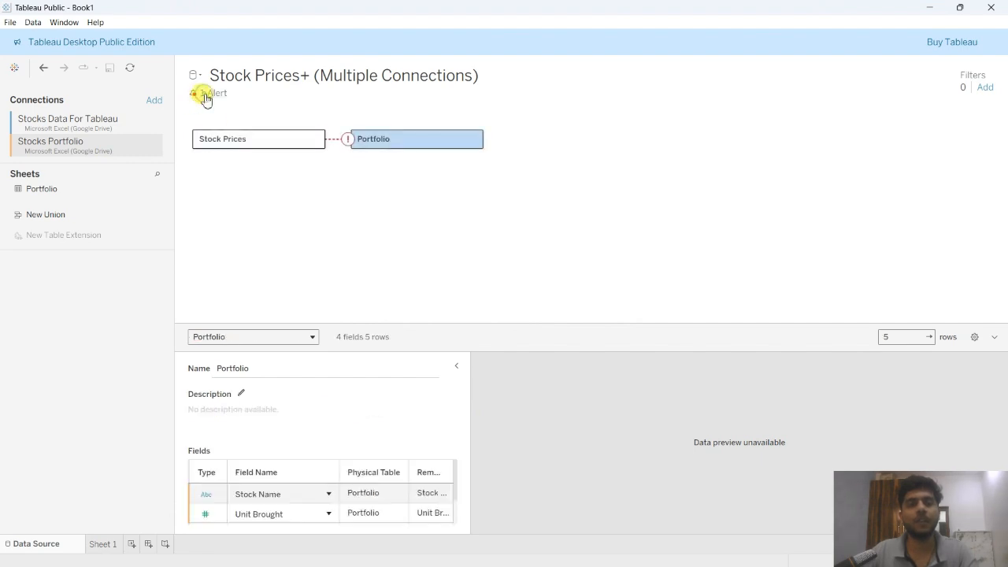
{"action": "left_click", "coordinate": [206, 94]}
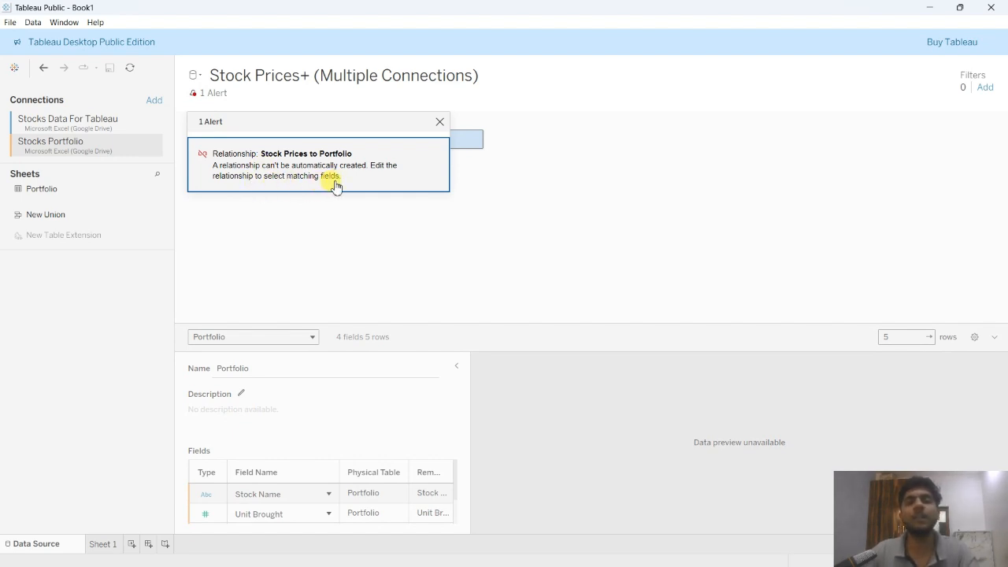
{"action": "left_click", "coordinate": [439, 121]}
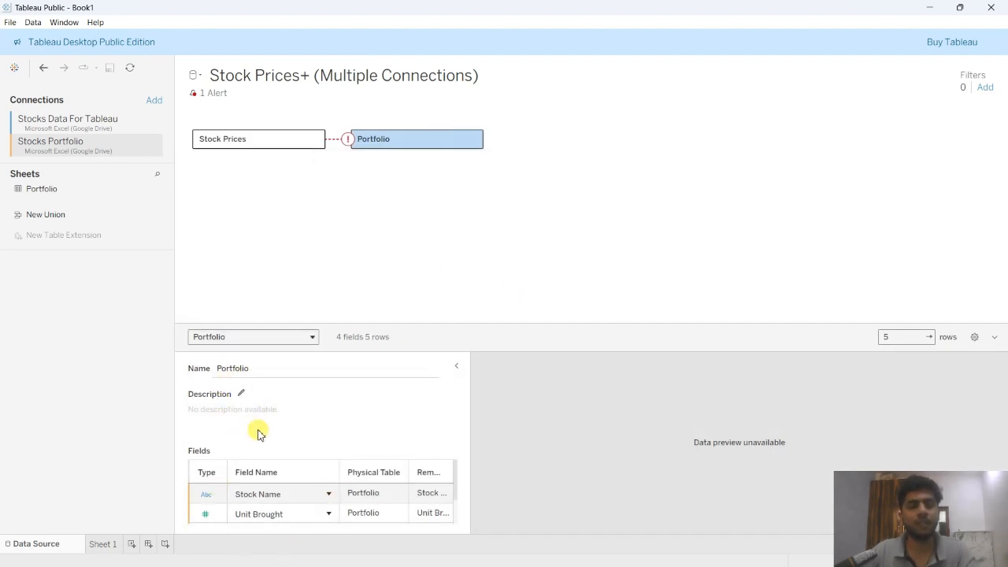
Define the Stock Prices to Portfolio relationship by matching Stocks = Stock Name.
{"action": "left_click", "coordinate": [336, 140]}
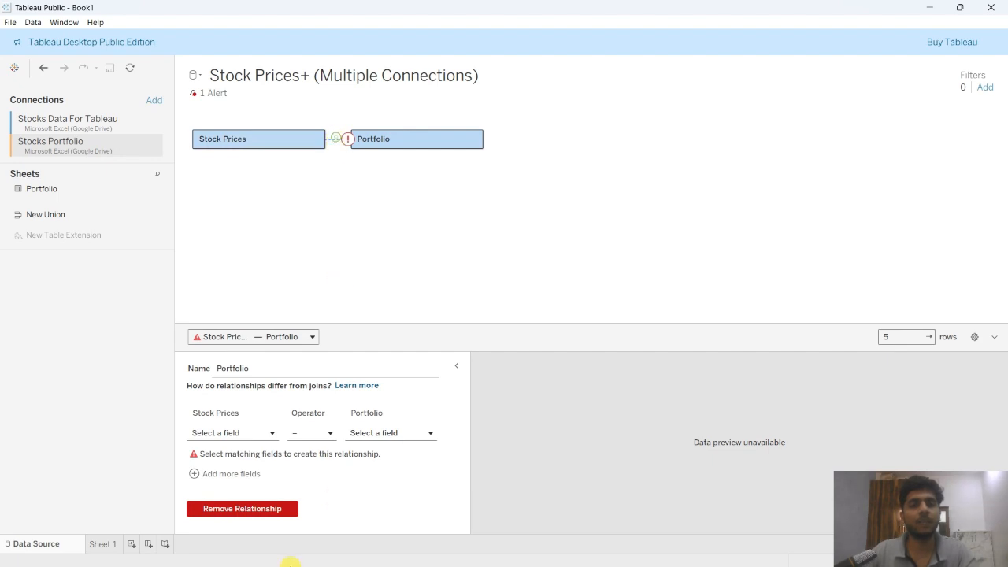
{"action": "left_click", "coordinate": [237, 434]}
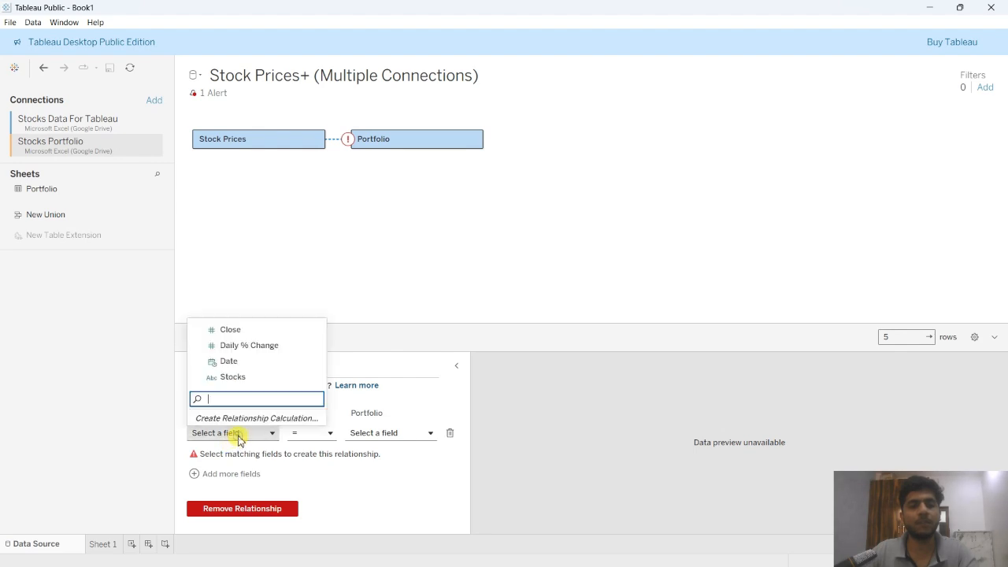
{"action": "left_click", "coordinate": [232, 377]}
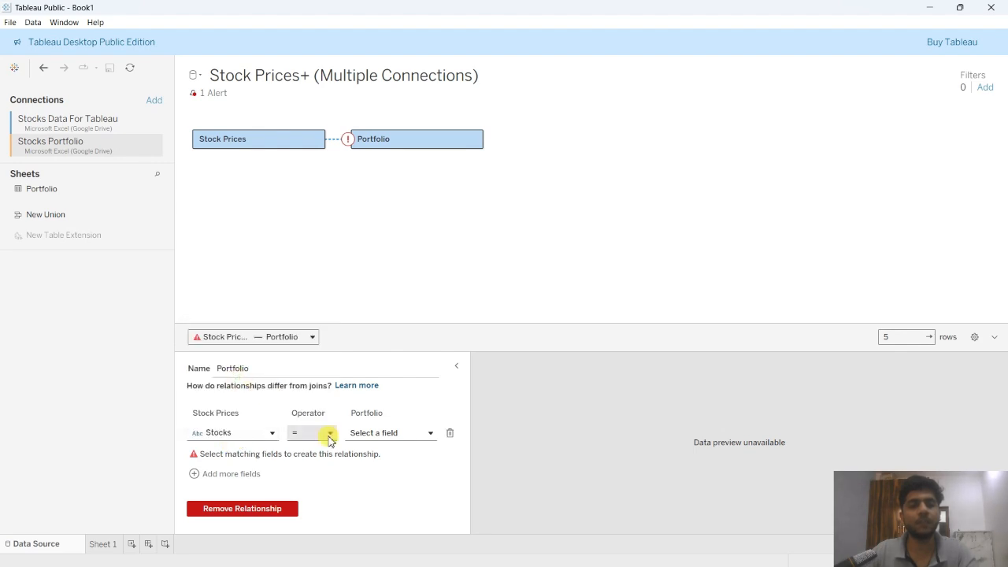
{"action": "left_click", "coordinate": [388, 434]}
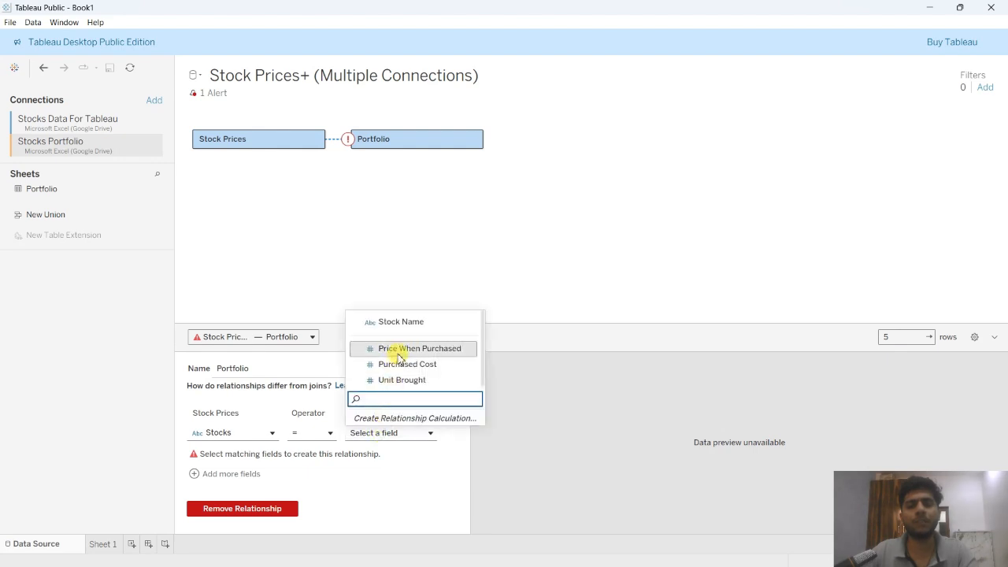
{"action": "left_click", "coordinate": [400, 323]}
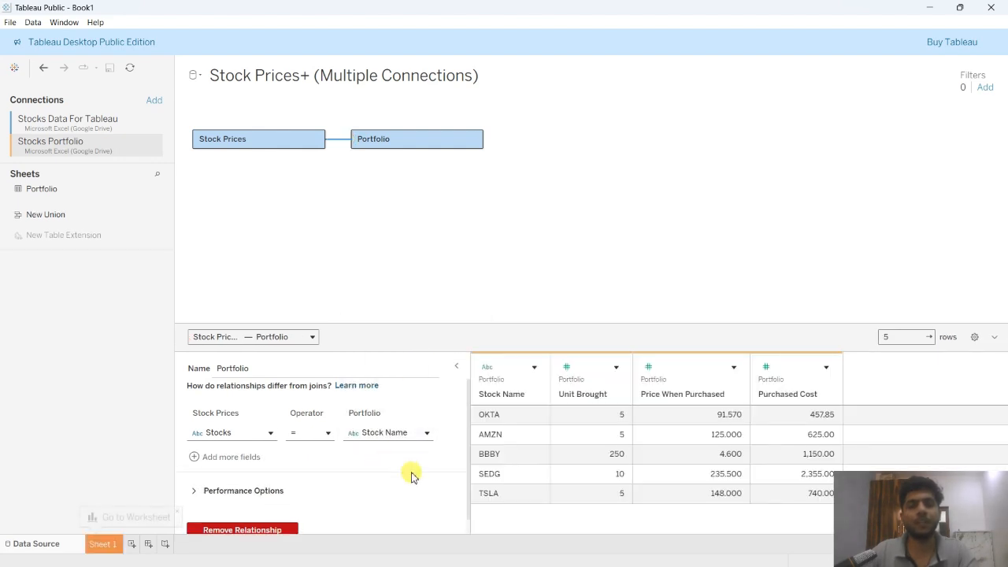
In the relationship's performance options, set the Portfolio side's cardinality to One.
{"action": "scroll", "coordinate": [364, 479], "scroll_direction": "down", "scroll_amount": 1}
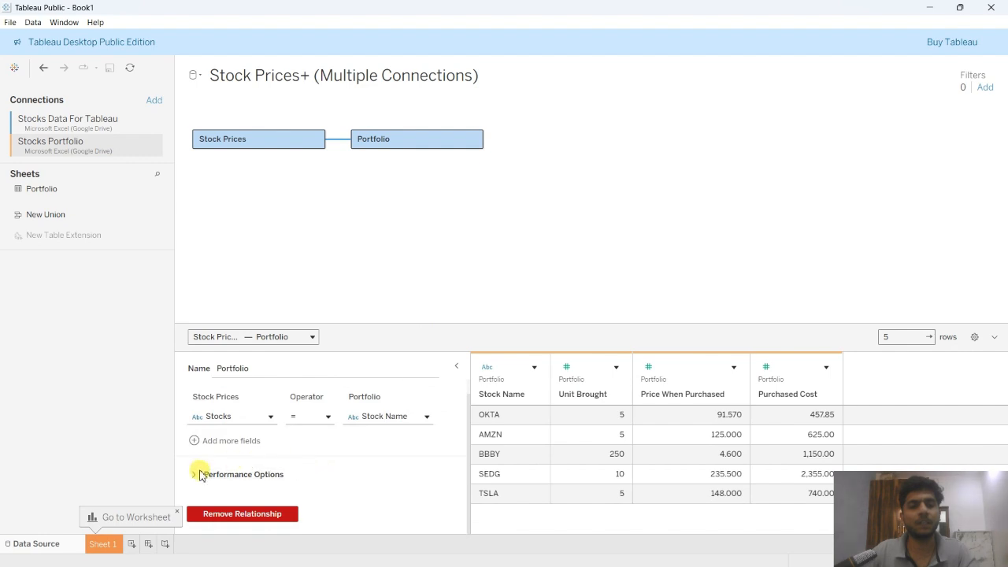
{"action": "left_click", "coordinate": [195, 477]}
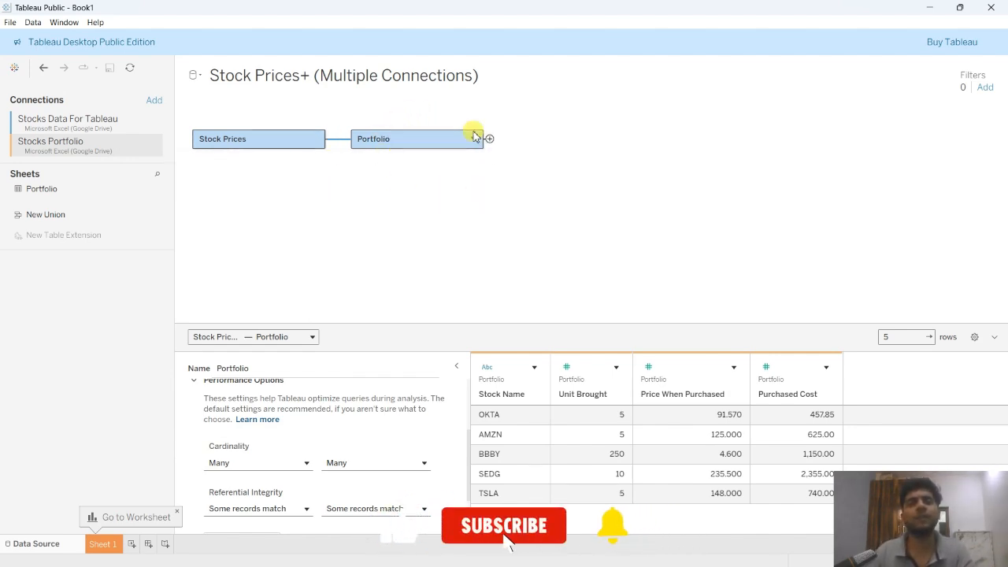
{"action": "left_click", "coordinate": [365, 465]}
{"action": "left_click", "coordinate": [355, 499]}
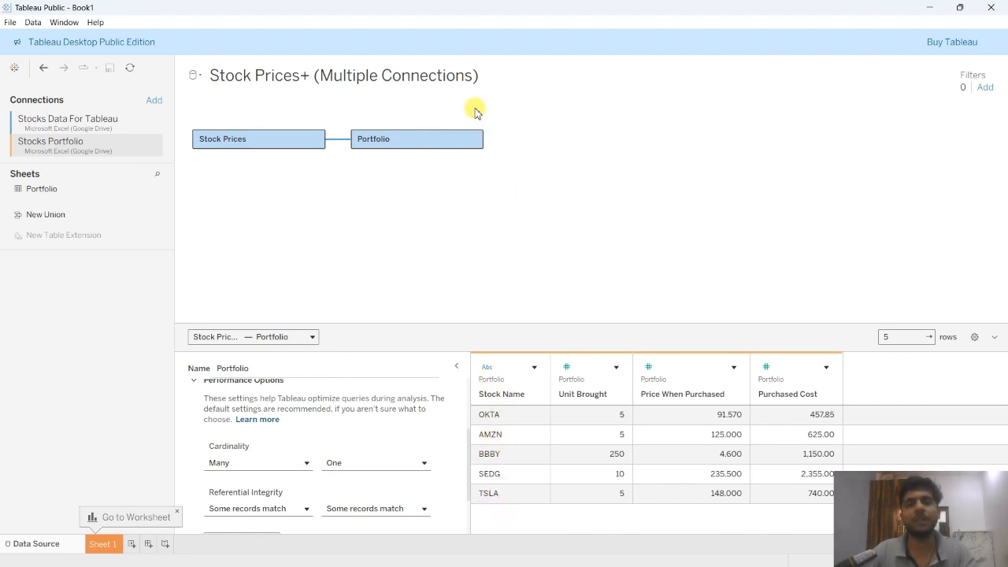
{"action": "scroll", "coordinate": [327, 470], "scroll_direction": "down", "scroll_amount": 2}
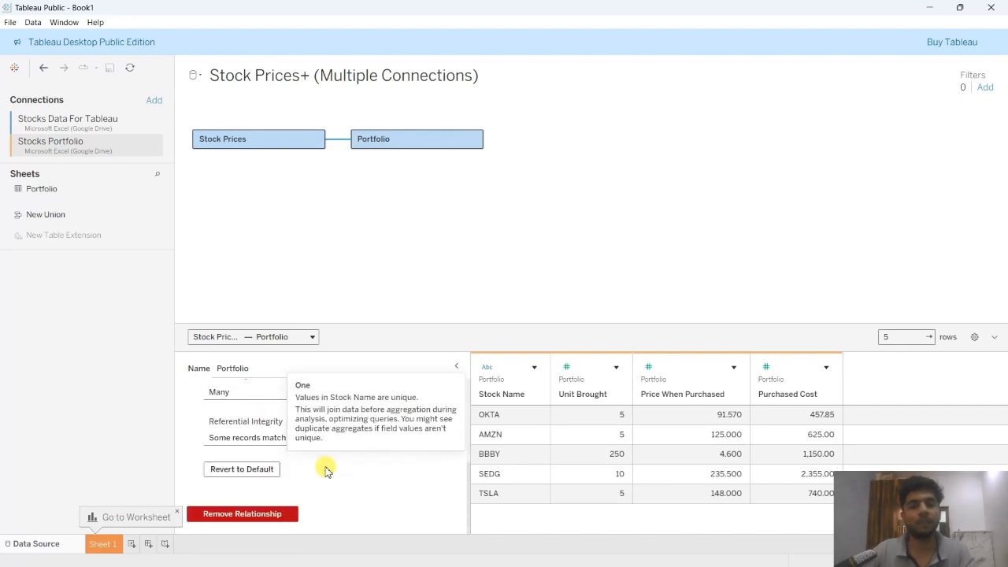